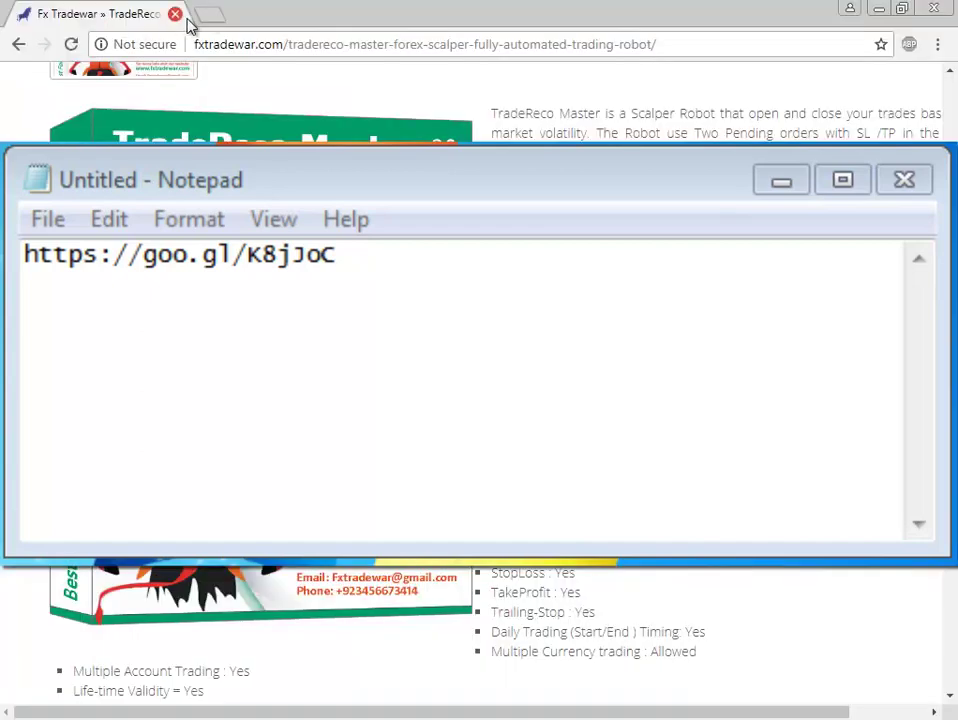
Copy the short link from Notepad and load it in a new Chrome tab.
{"action": "left_click", "coordinate": [212, 17]}
{"action": "left_click_drag", "start_coordinate": [395, 203], "coordinate": [107, 199]}
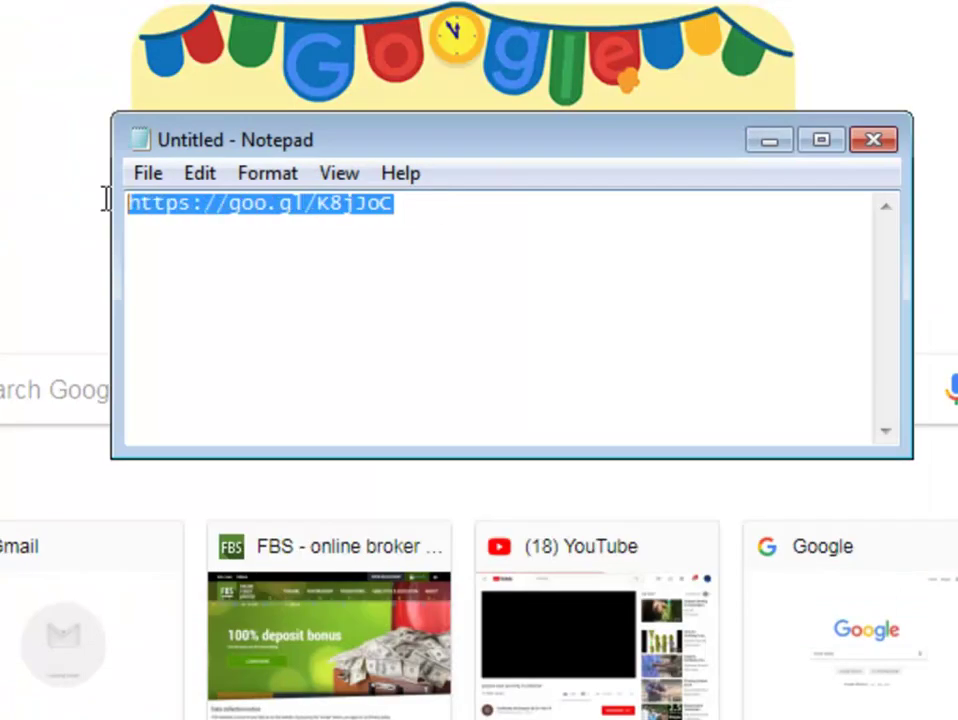
{"action": "right_click", "coordinate": [160, 207]}
{"action": "left_click", "coordinate": [210, 310]}
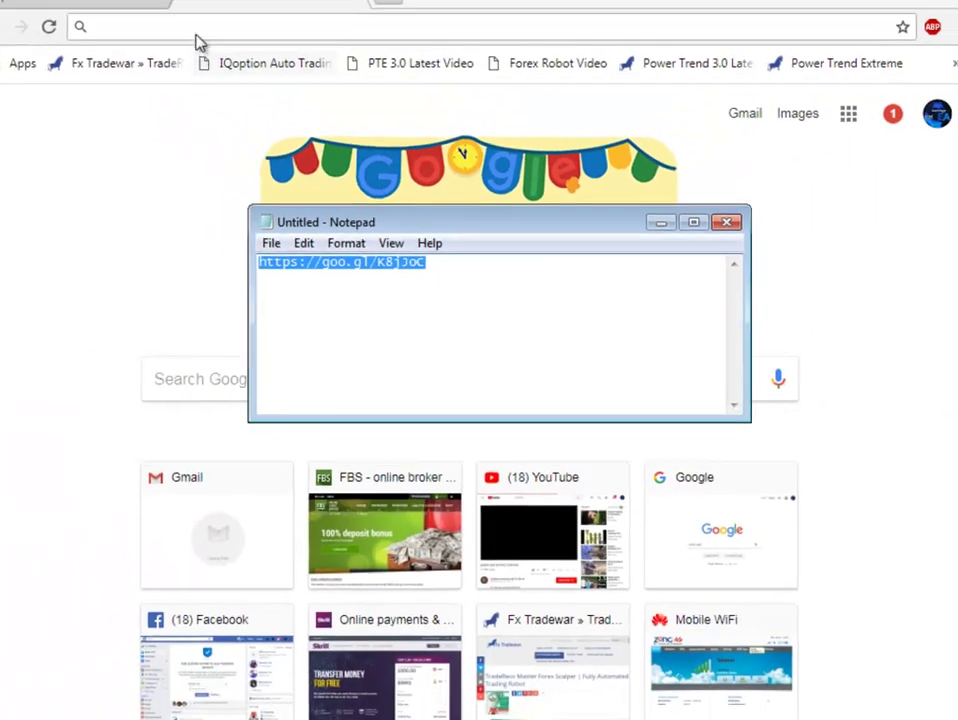
{"action": "left_click", "coordinate": [210, 44]}
{"action": "right_click", "coordinate": [211, 47]}
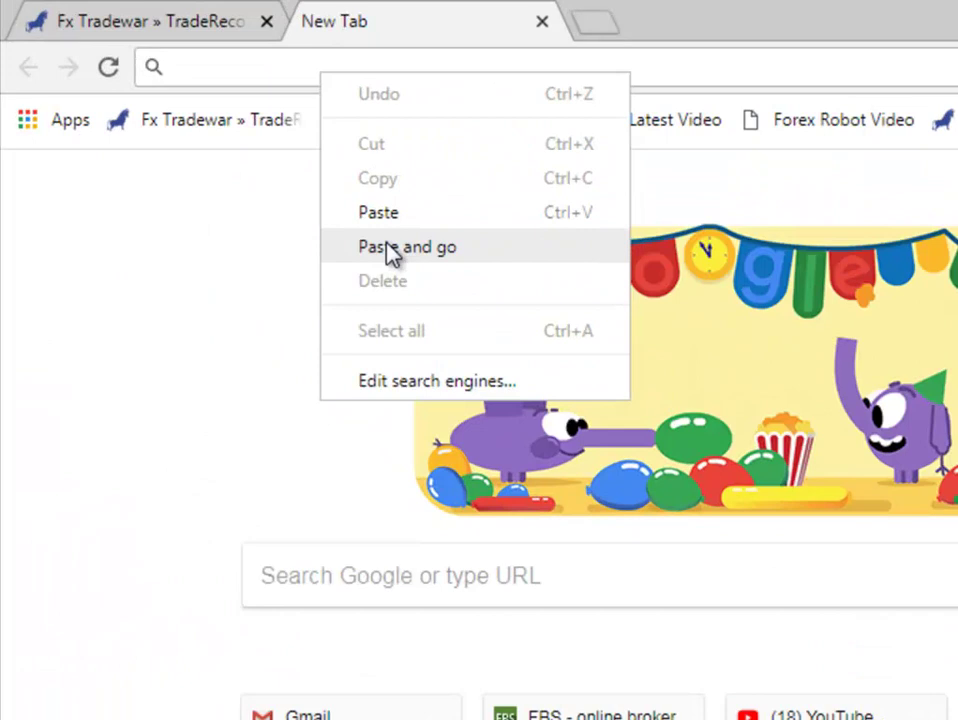
{"action": "left_click", "coordinate": [260, 163]}
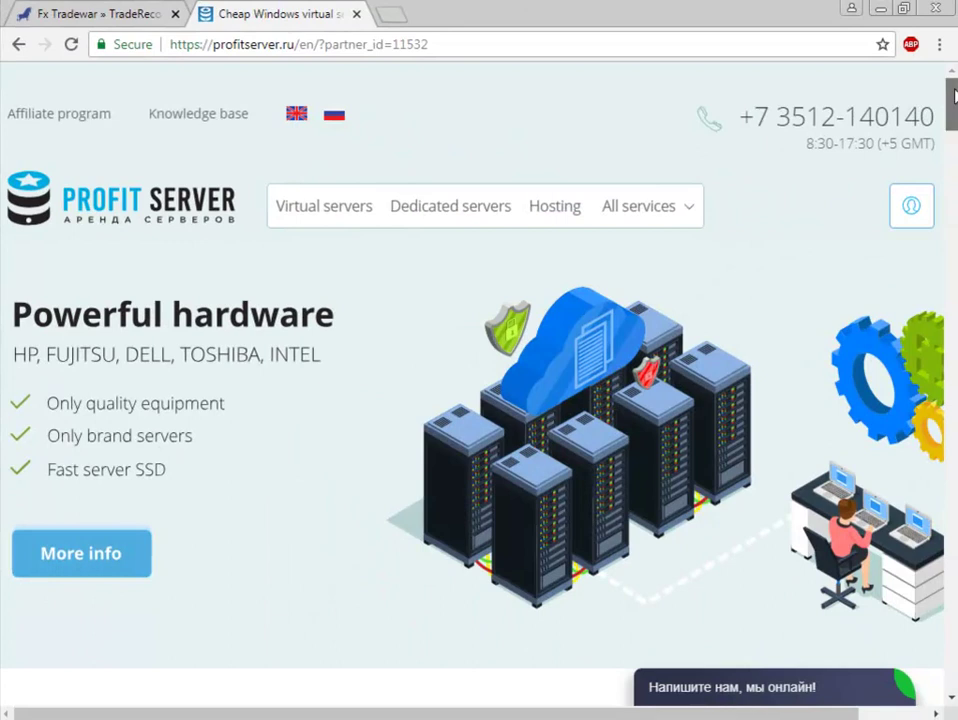
Switch the ProfitServer site to English using the UK flag.
{"action": "scroll", "coordinate": [954, 102], "scroll_direction": "down", "scroll_amount": 1}
{"action": "scroll", "coordinate": [954, 102], "scroll_direction": "up", "scroll_amount": 1}
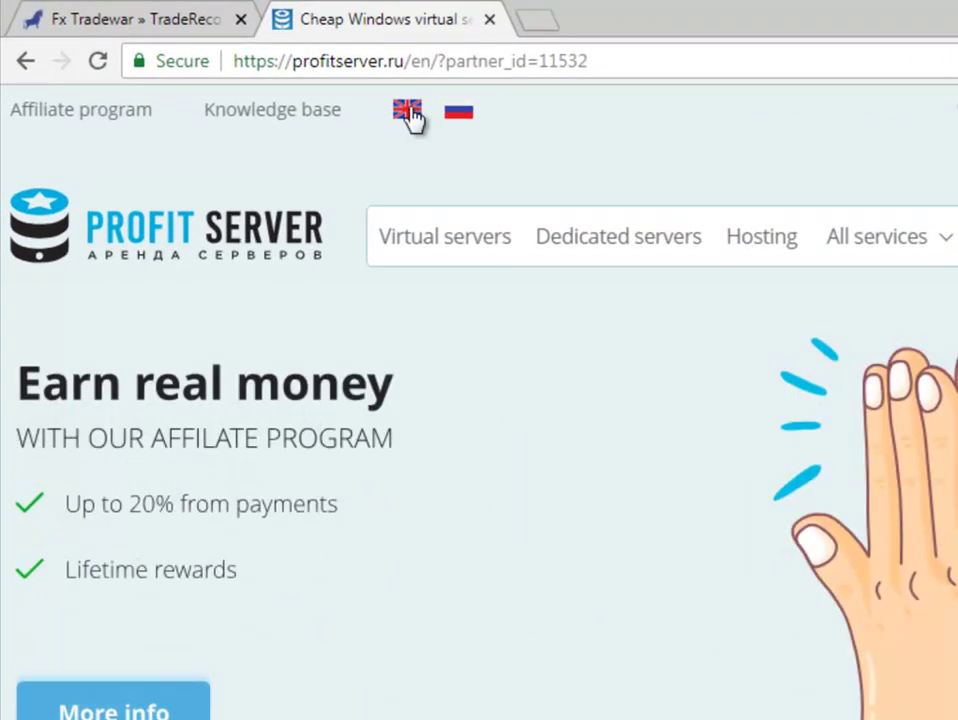
{"action": "left_click", "coordinate": [408, 112]}
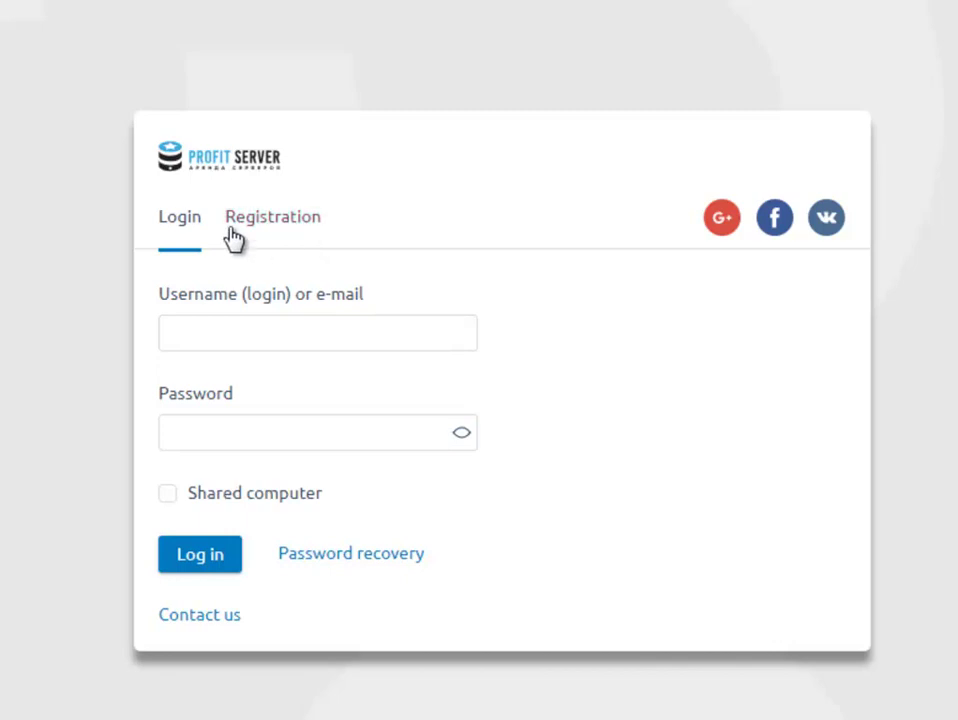
Open the Registration form, keep Pakistan as country and accept the user agreement.
{"action": "left_click", "coordinate": [288, 232]}
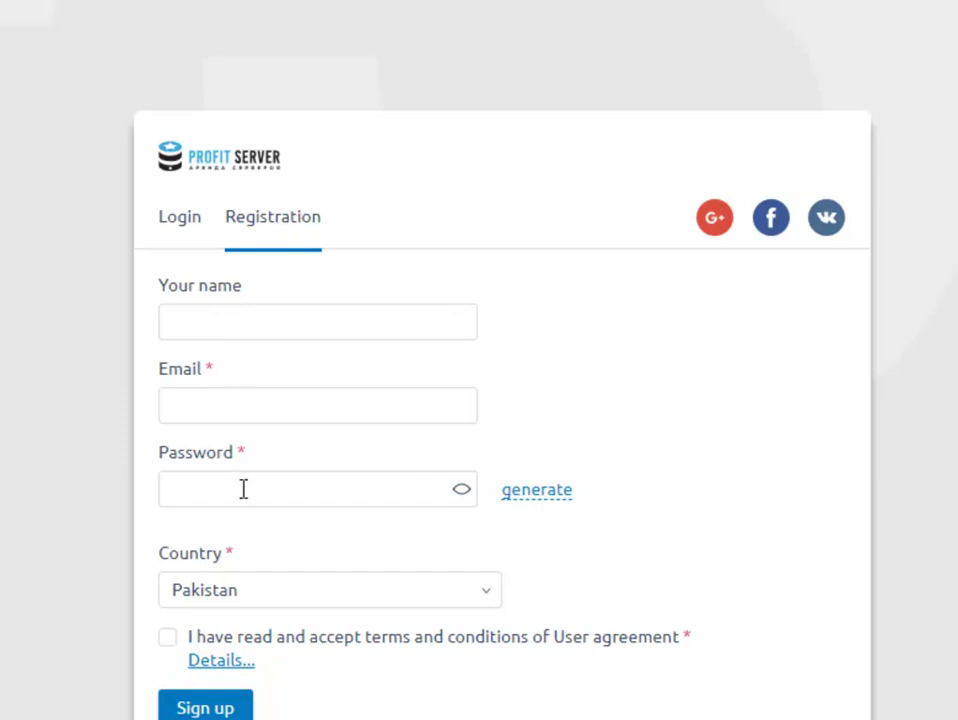
{"action": "left_click", "coordinate": [486, 600]}
{"action": "left_click", "coordinate": [716, 522]}
{"action": "left_click", "coordinate": [167, 640]}
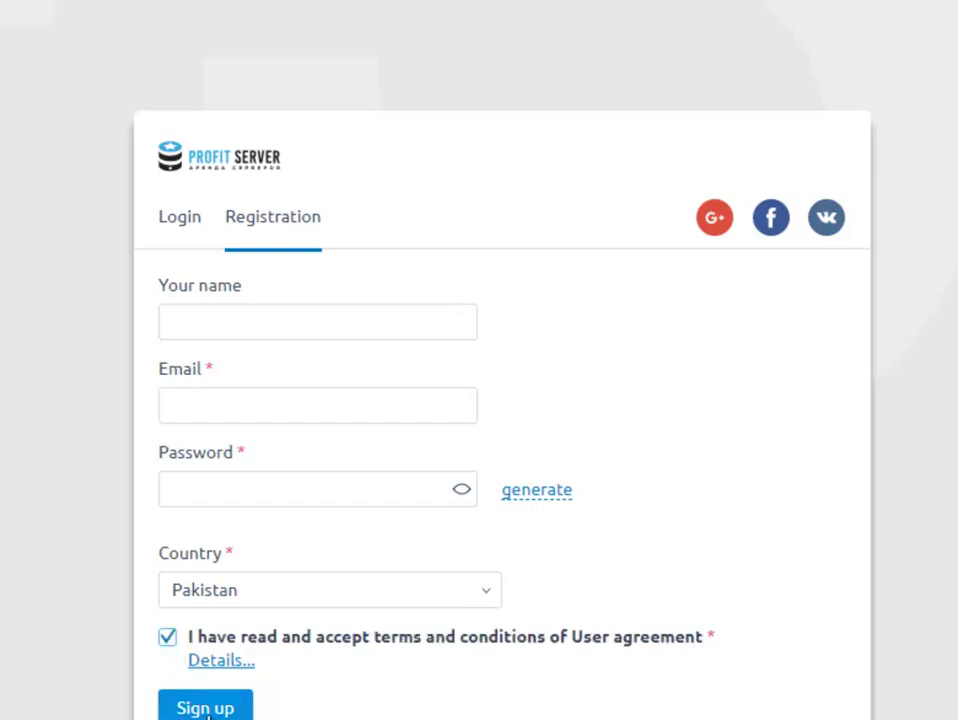
Enter the account holder's name, e-mail address and password in the registration form.
{"action": "left_click", "coordinate": [254, 318]}
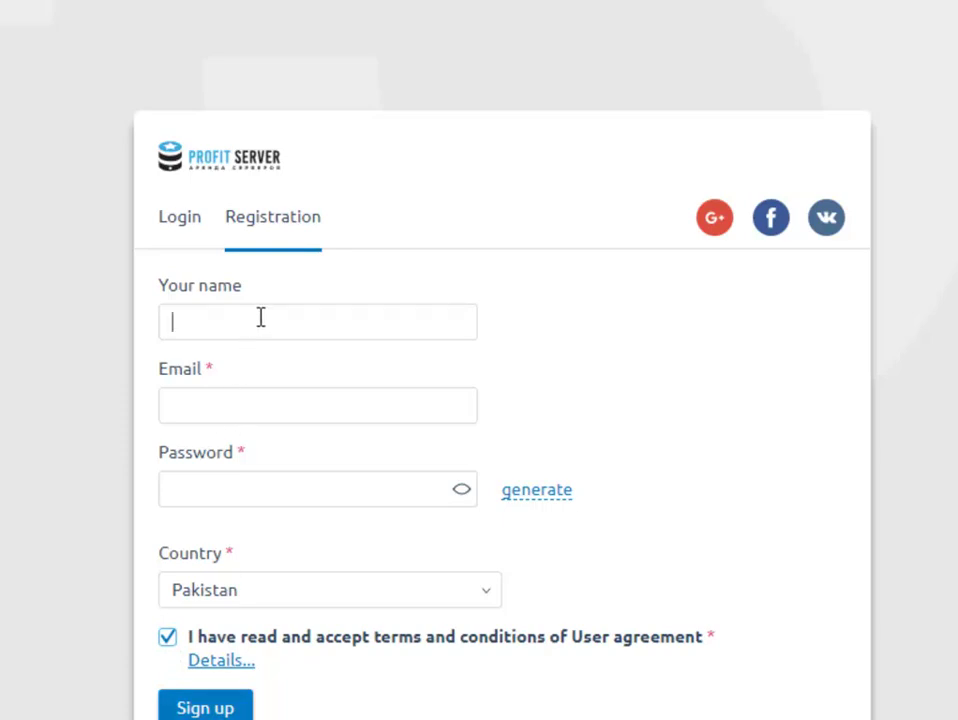
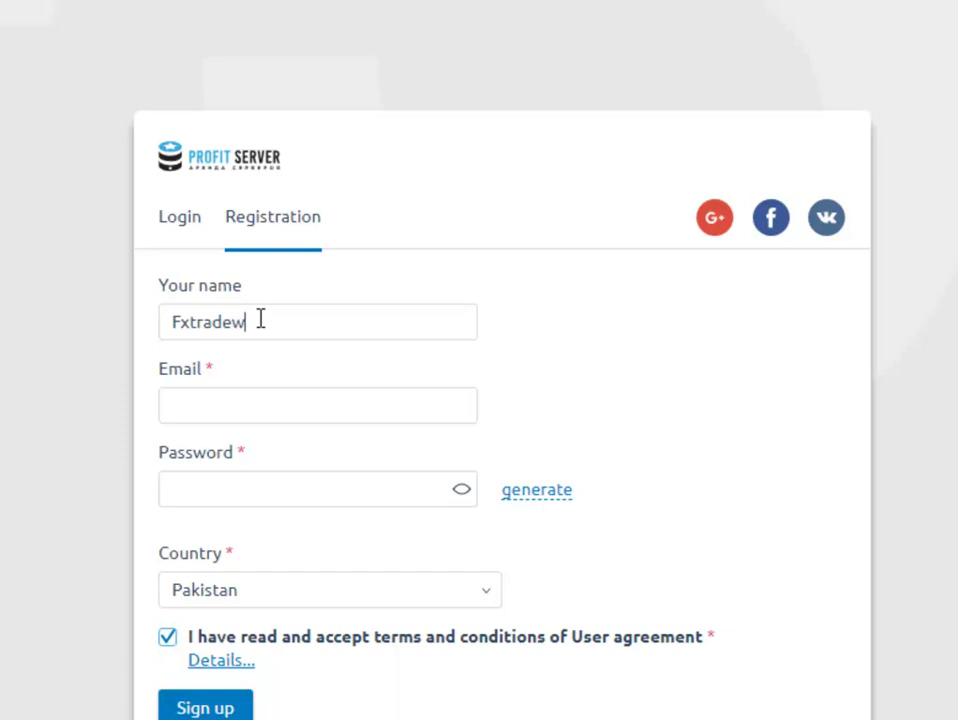
{"action": "key", "text": "Tab"}
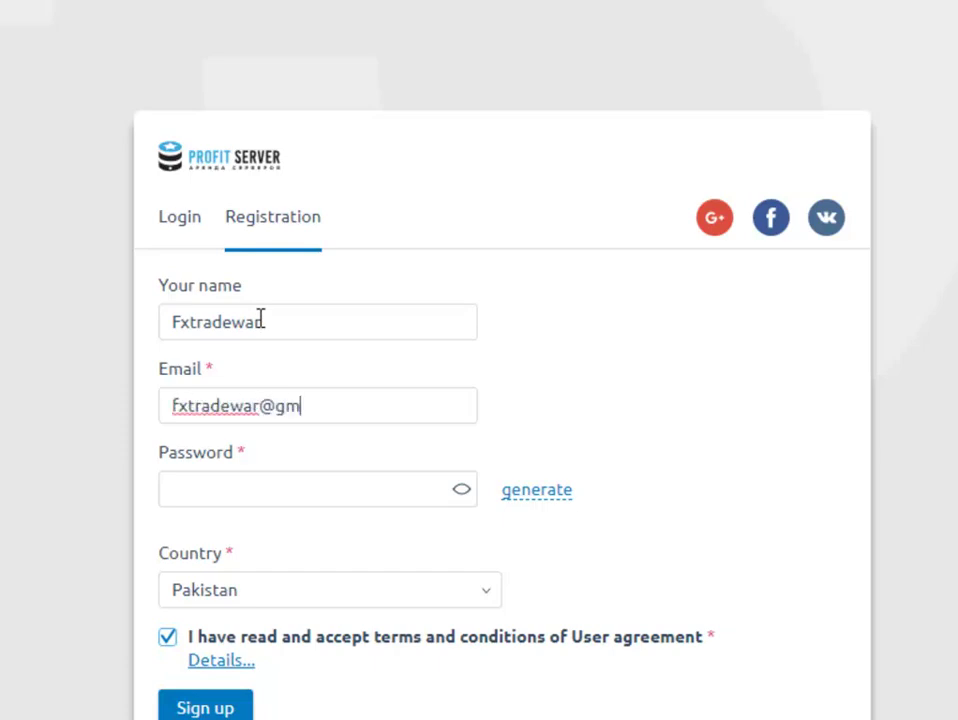
{"action": "key", "text": "Tab"}
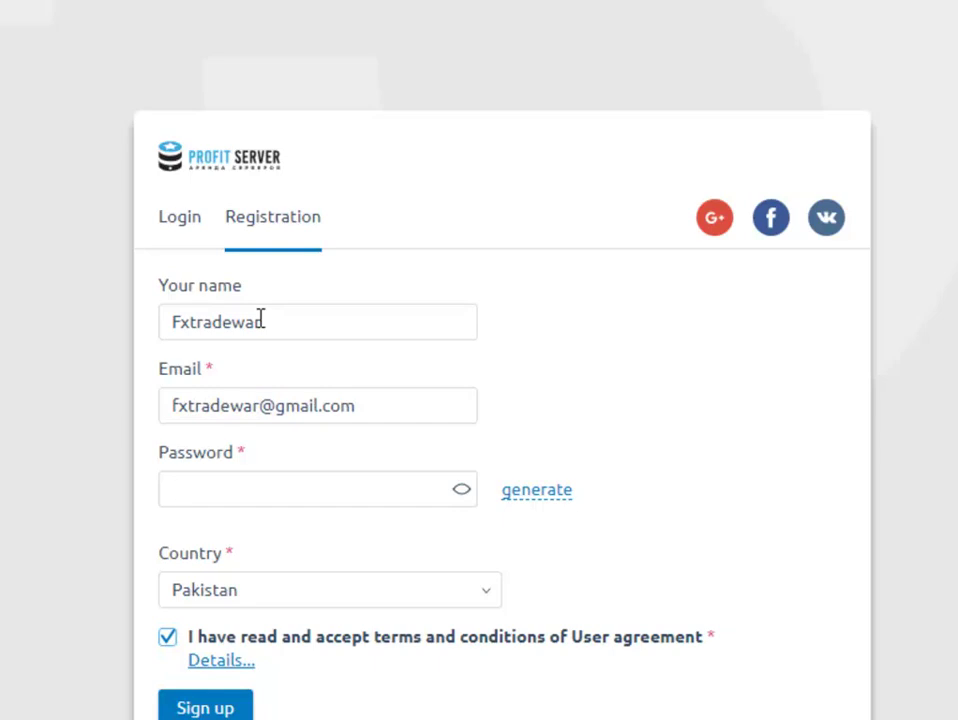
Log in from the Login tab using the saved autofill credentials.
{"action": "left_click", "coordinate": [176, 222]}
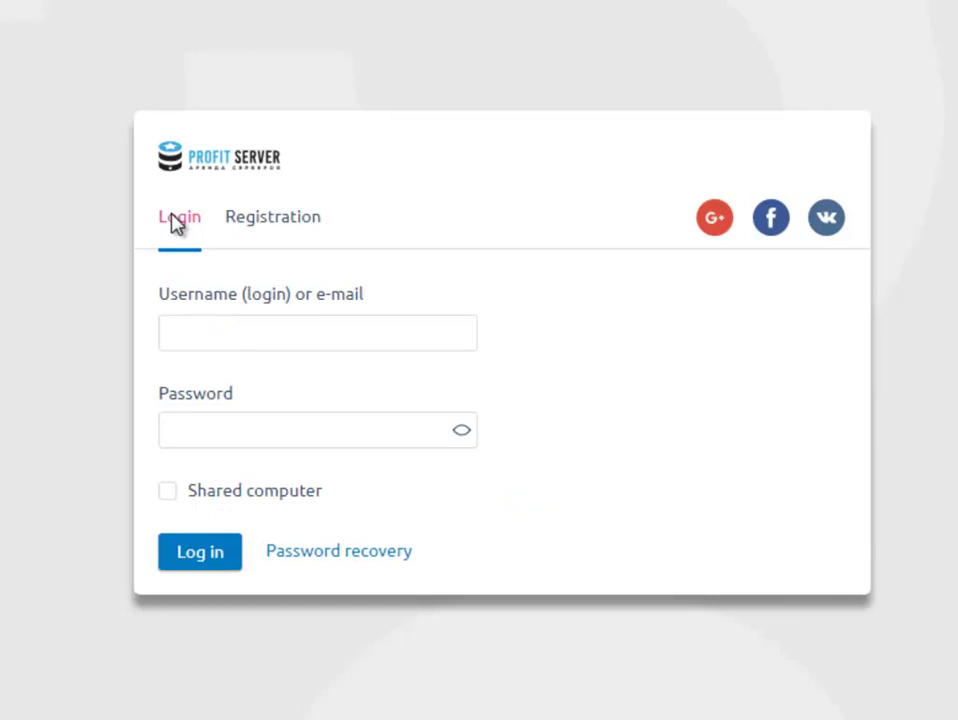
{"action": "left_click", "coordinate": [216, 327]}
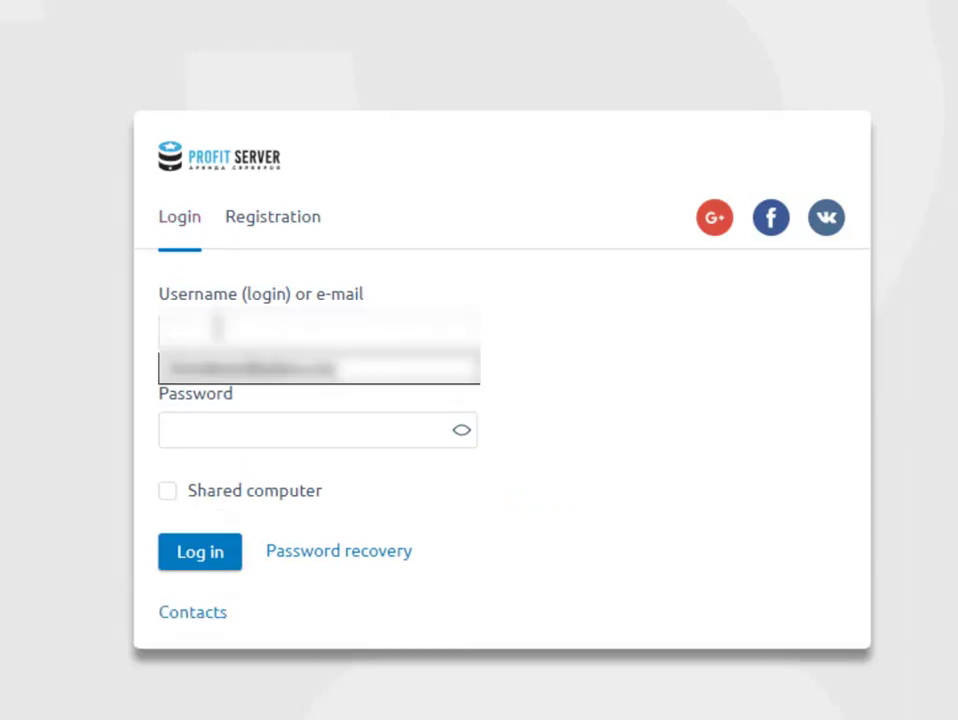
{"action": "key", "text": "Return"}
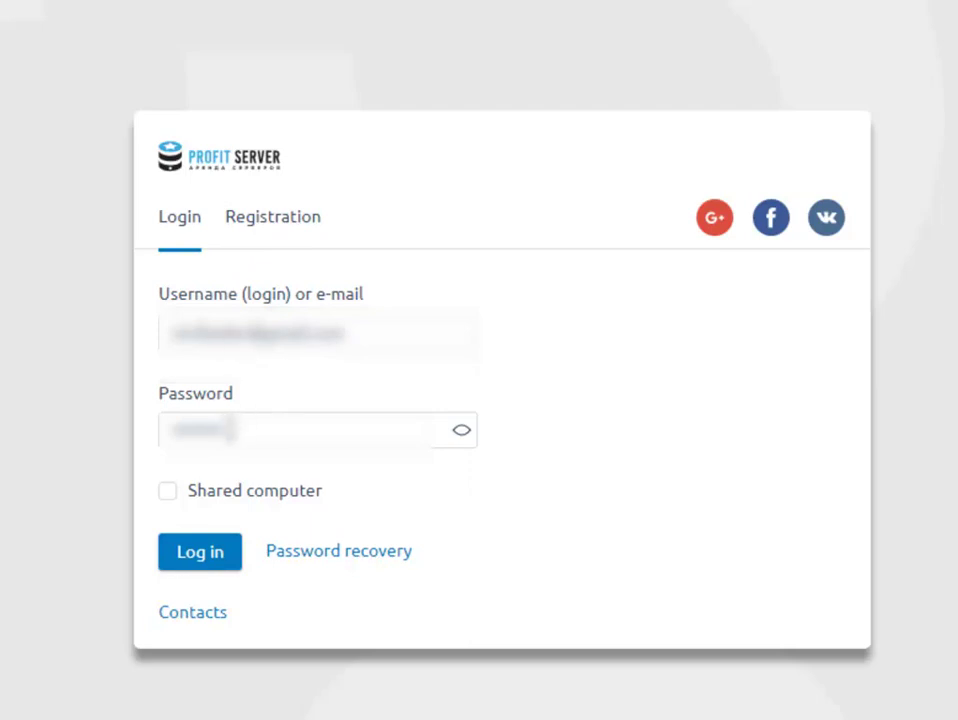
{"action": "left_click", "coordinate": [193, 558]}
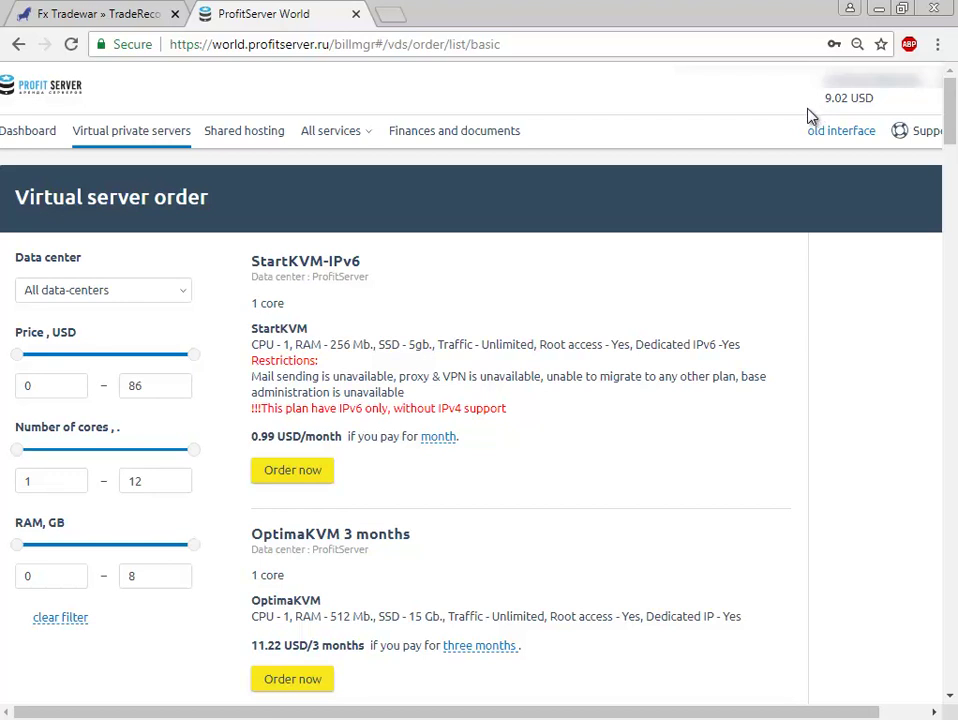
Open Add funds from the account menu at the top right.
{"action": "left_click_drag", "start_coordinate": [815, 712], "coordinate": [891, 712]}
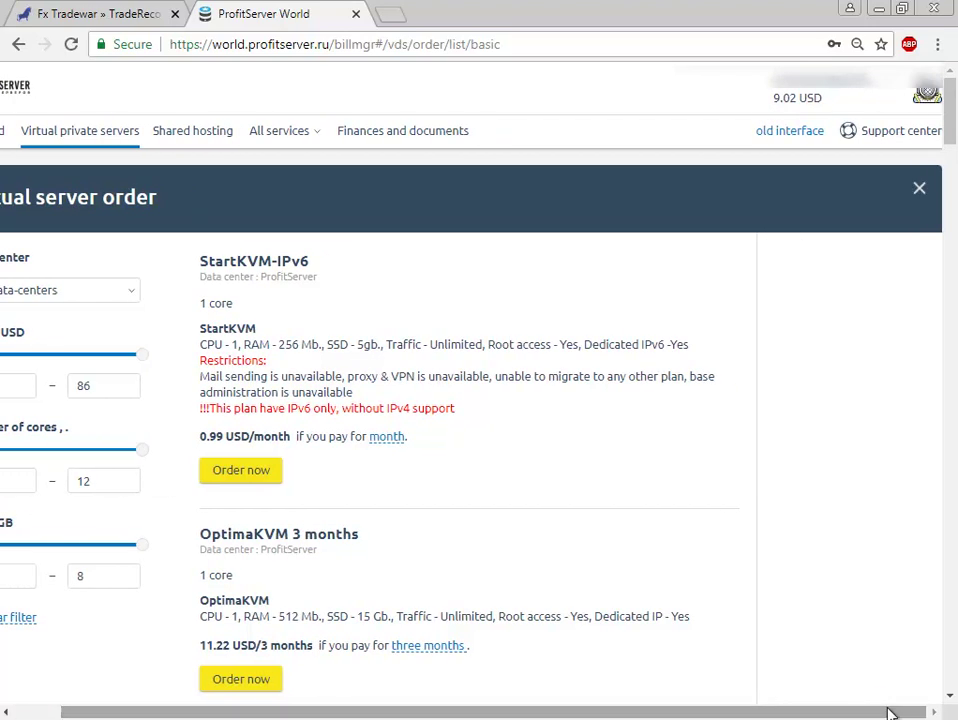
{"action": "left_click", "coordinate": [888, 95]}
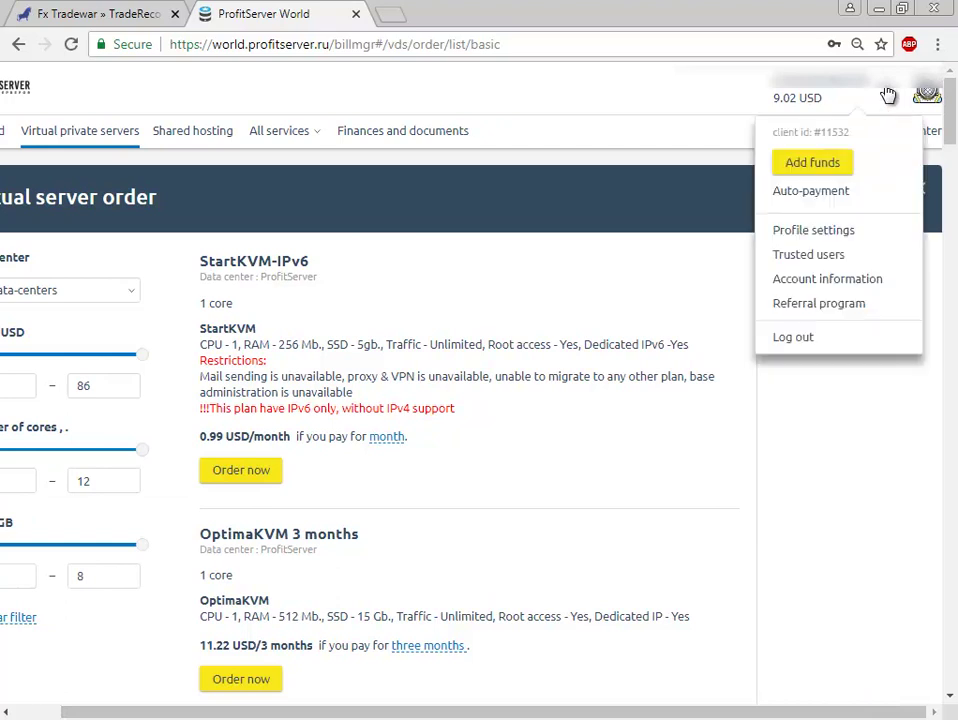
{"action": "left_click", "coordinate": [813, 163]}
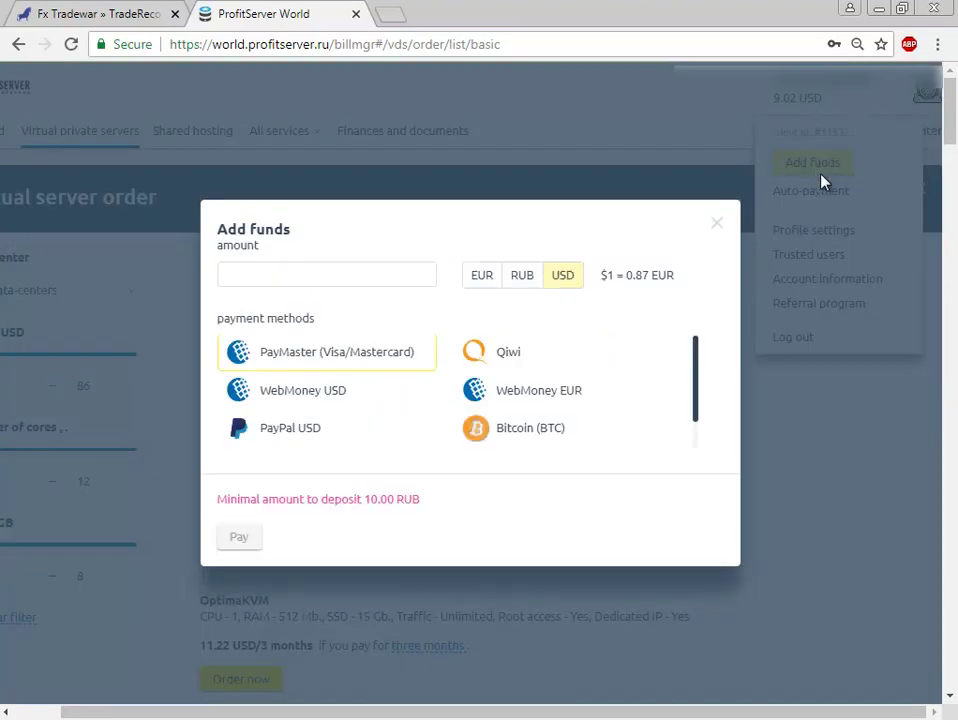
Enter a 20 USD top-up amount, then close the Add funds dialog without paying.
{"action": "scroll", "coordinate": [696, 365], "scroll_direction": "down", "scroll_amount": 1}
{"action": "scroll", "coordinate": [693, 375], "scroll_direction": "up", "scroll_amount": 1}
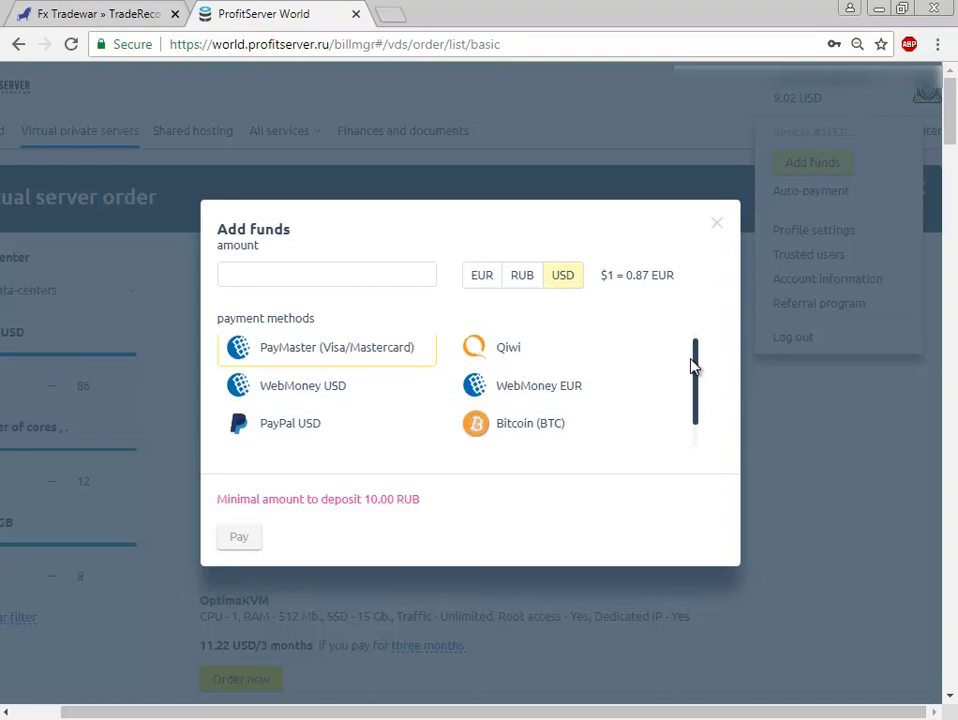
{"action": "left_click", "coordinate": [405, 278]}
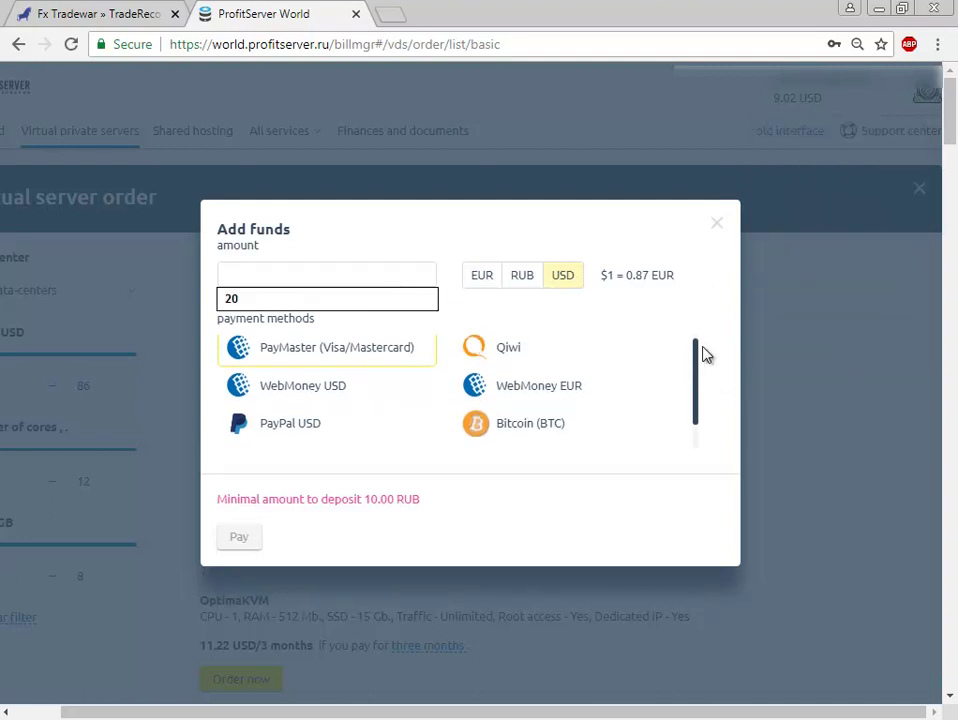
{"action": "mouse_move", "coordinate": [696, 370]}
{"action": "left_mouse_down"}
{"action": "mouse_move", "coordinate": [698, 402]}
{"action": "mouse_move", "coordinate": [695, 376]}
{"action": "left_mouse_up"}
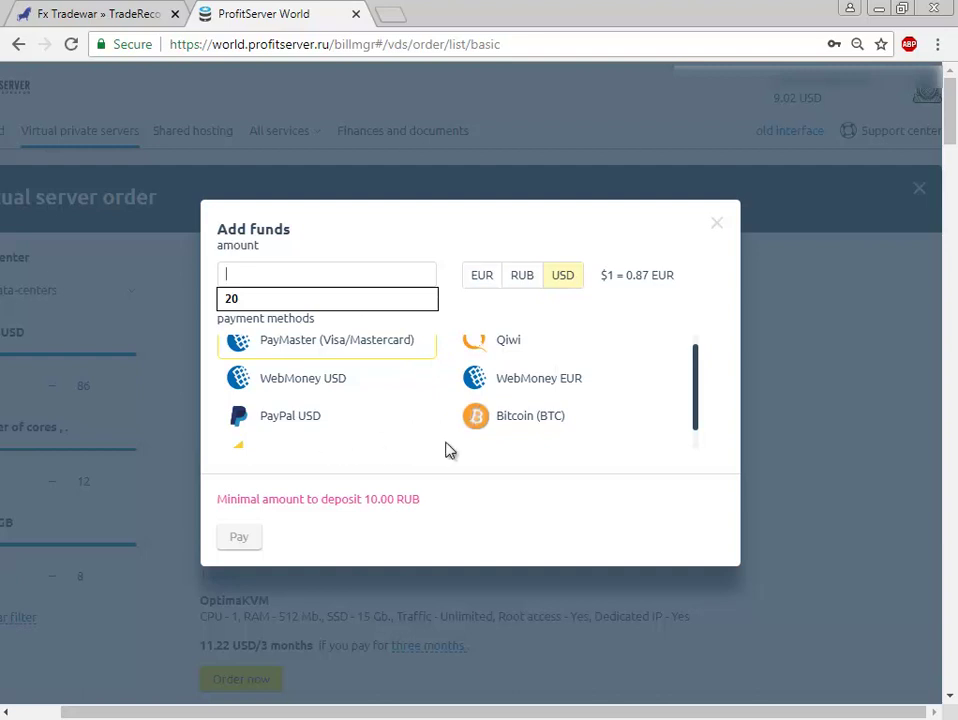
{"action": "mouse_move", "coordinate": [695, 385]}
{"action": "left_mouse_down"}
{"action": "mouse_move", "coordinate": [697, 399]}
{"action": "mouse_move", "coordinate": [644, 445]}
{"action": "left_mouse_up"}
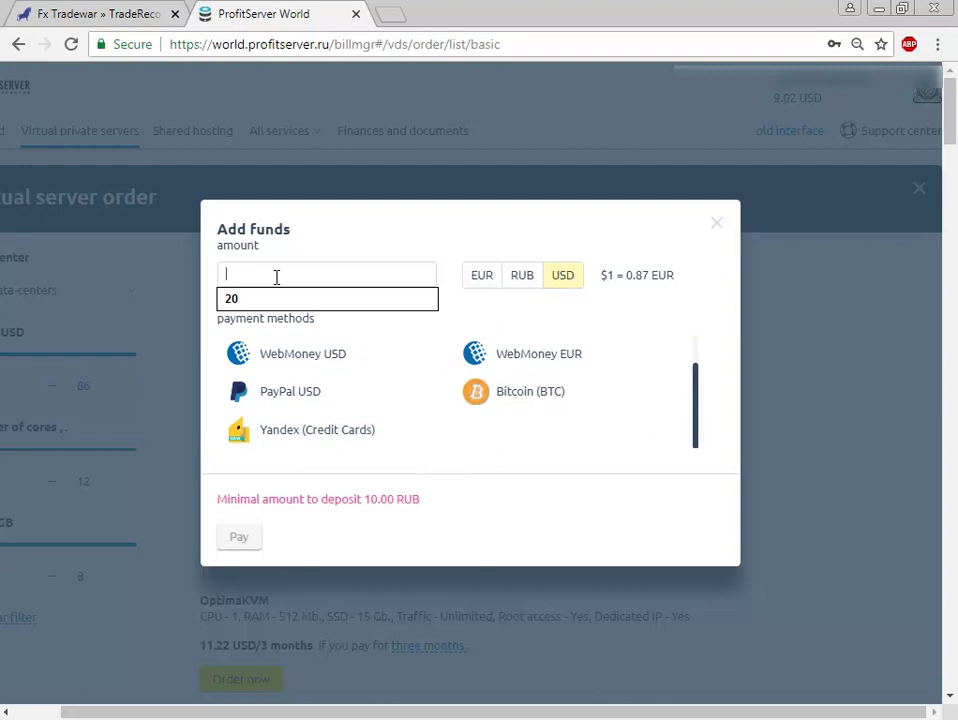
{"action": "type", "text": "20"}
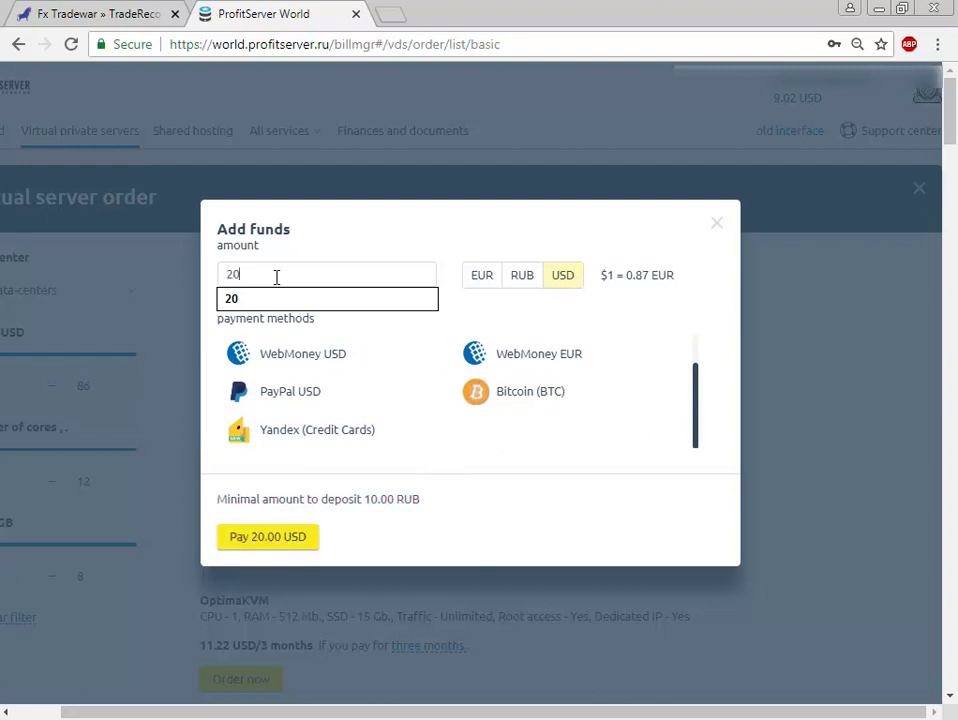
{"action": "mouse_move", "coordinate": [697, 430]}
{"action": "left_mouse_down"}
{"action": "mouse_move", "coordinate": [700, 397]}
{"action": "mouse_move", "coordinate": [697, 421]}
{"action": "left_mouse_up"}
{"action": "left_click", "coordinate": [686, 430]}
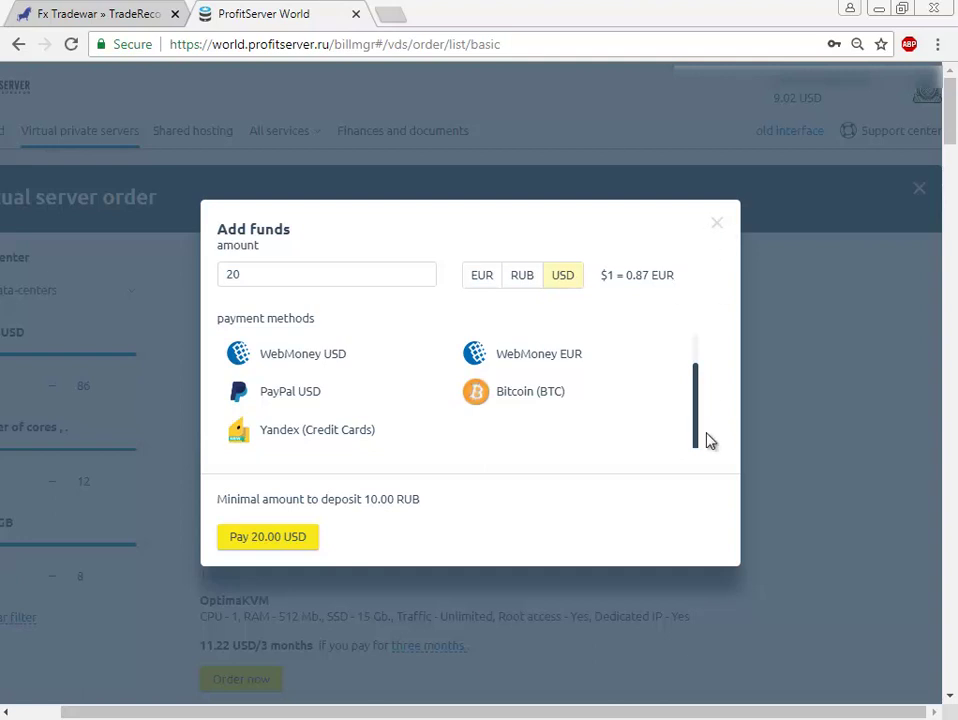
{"action": "mouse_move", "coordinate": [697, 422]}
{"action": "left_mouse_down"}
{"action": "mouse_move", "coordinate": [691, 374]}
{"action": "mouse_move", "coordinate": [687, 427]}
{"action": "left_mouse_up"}
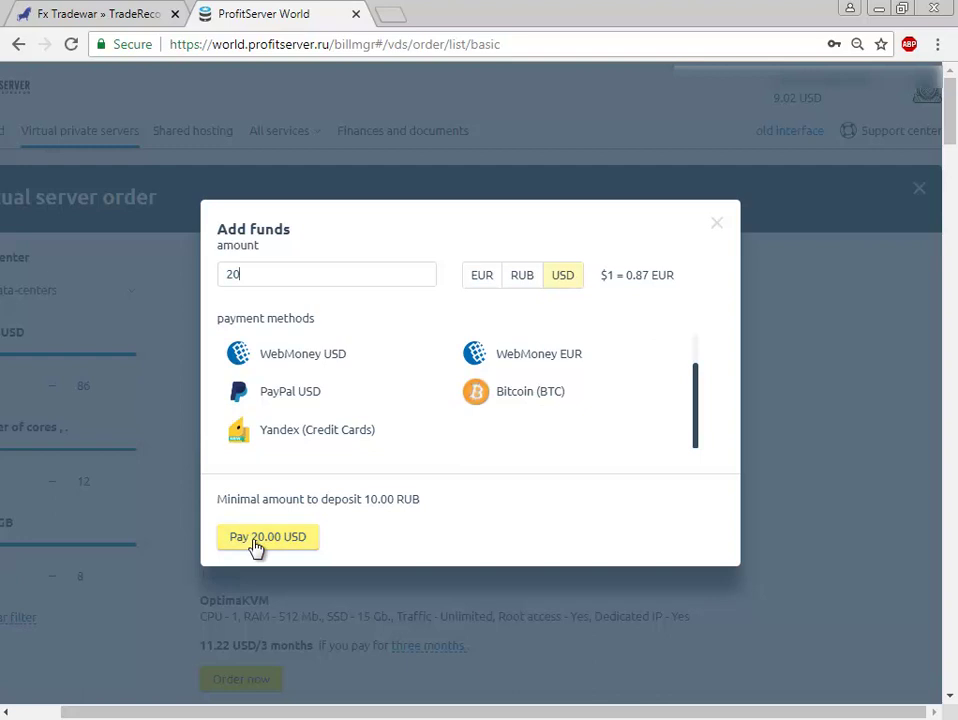
{"action": "left_click", "coordinate": [716, 225]}
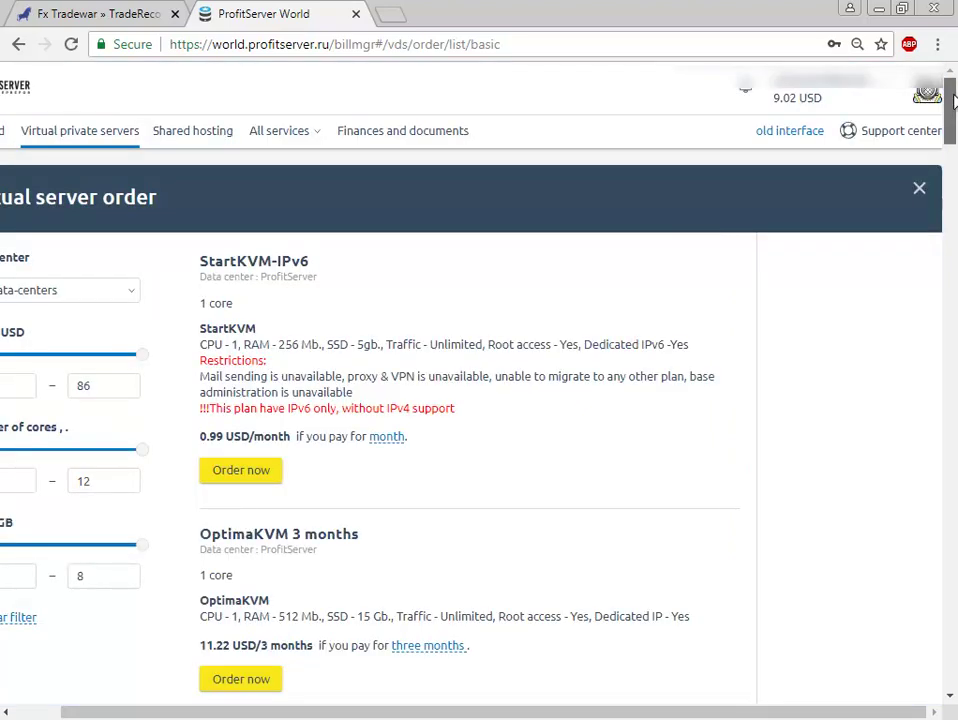
Filter the virtual server plan list to the ProfitServer data center.
{"action": "scroll", "coordinate": [952, 100], "scroll_direction": "down", "scroll_amount": 1}
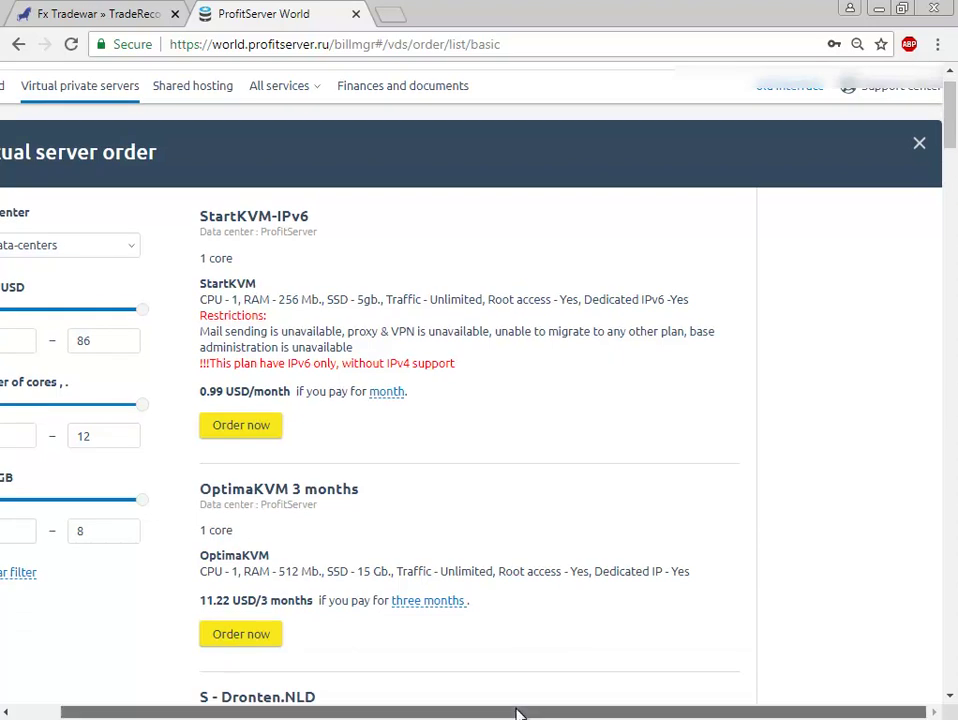
{"action": "left_click_drag", "start_coordinate": [519, 712], "coordinate": [432, 712]}
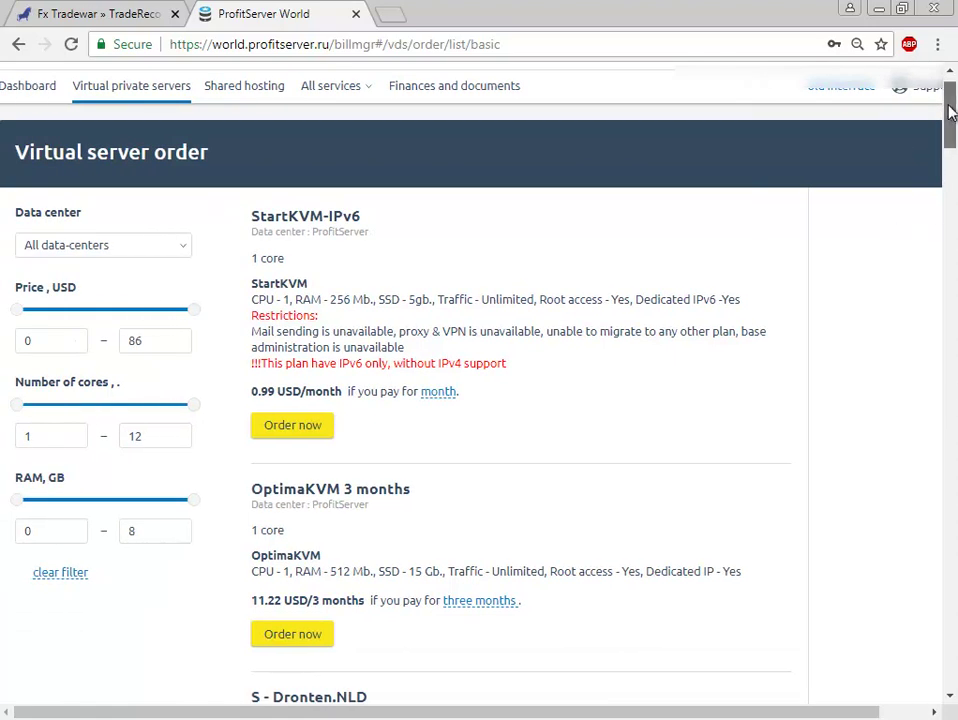
{"action": "scroll", "coordinate": [951, 107], "scroll_direction": "up", "scroll_amount": 1}
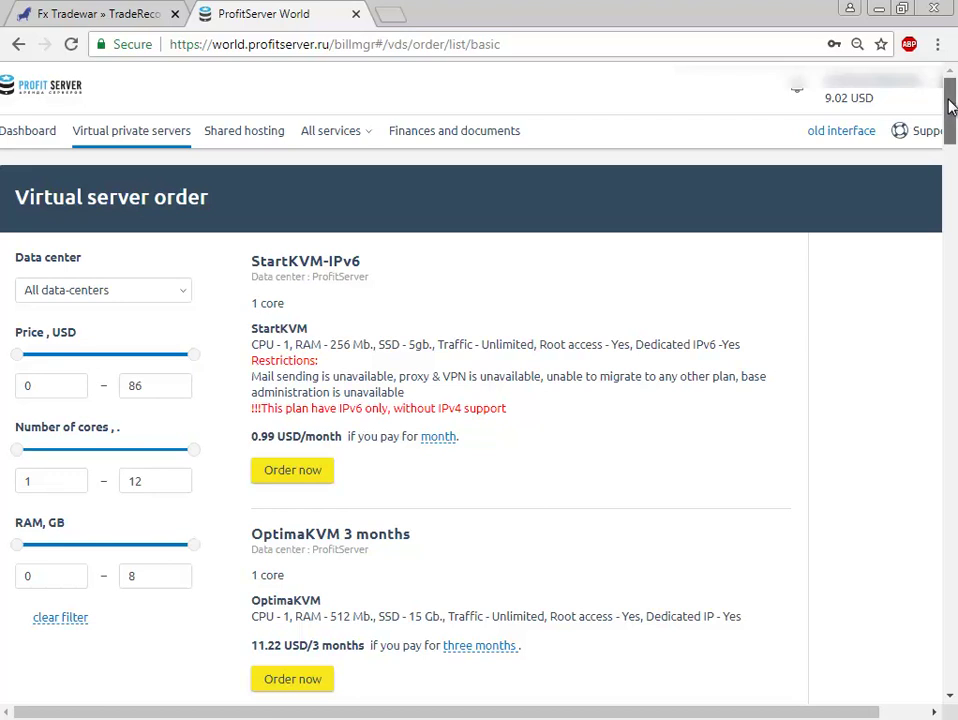
{"action": "scroll", "coordinate": [951, 107], "scroll_direction": "down", "scroll_amount": 1}
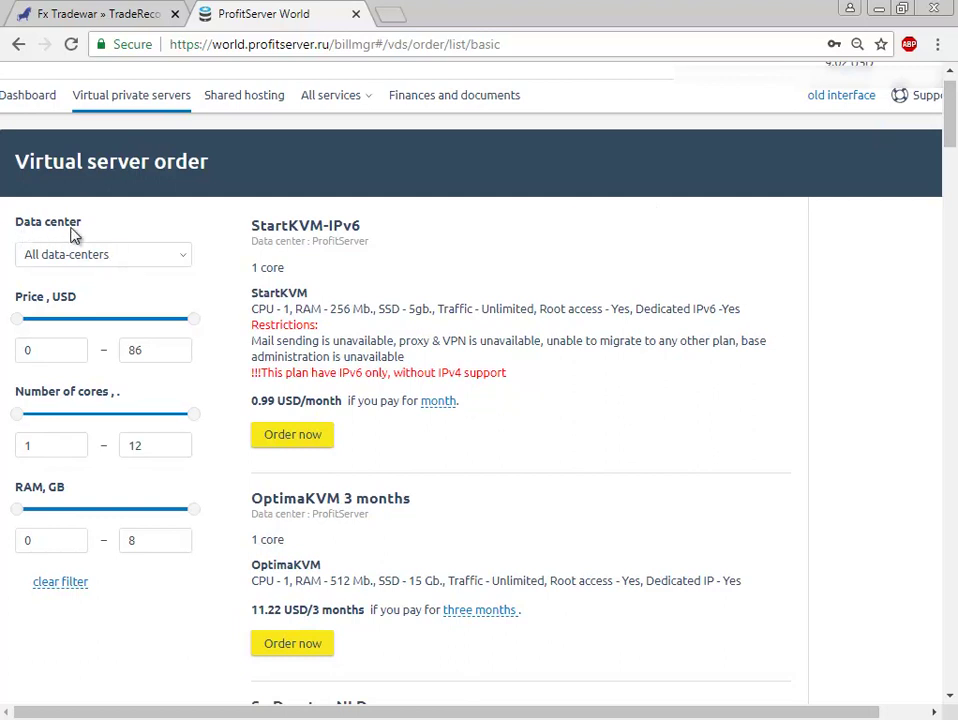
{"action": "left_click", "coordinate": [180, 262]}
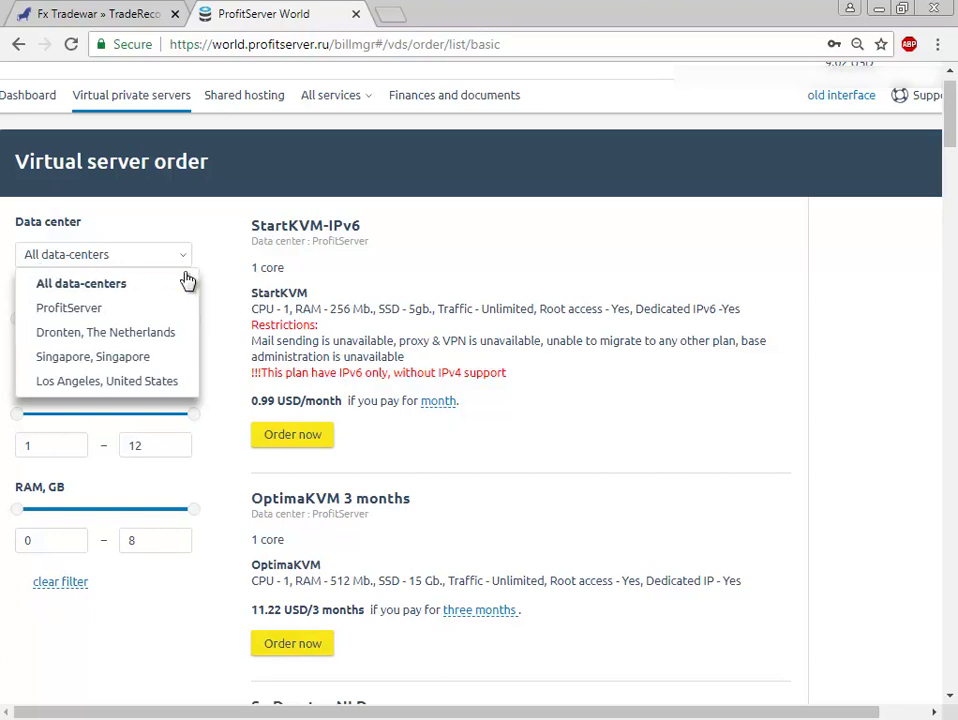
{"action": "left_click", "coordinate": [92, 313]}
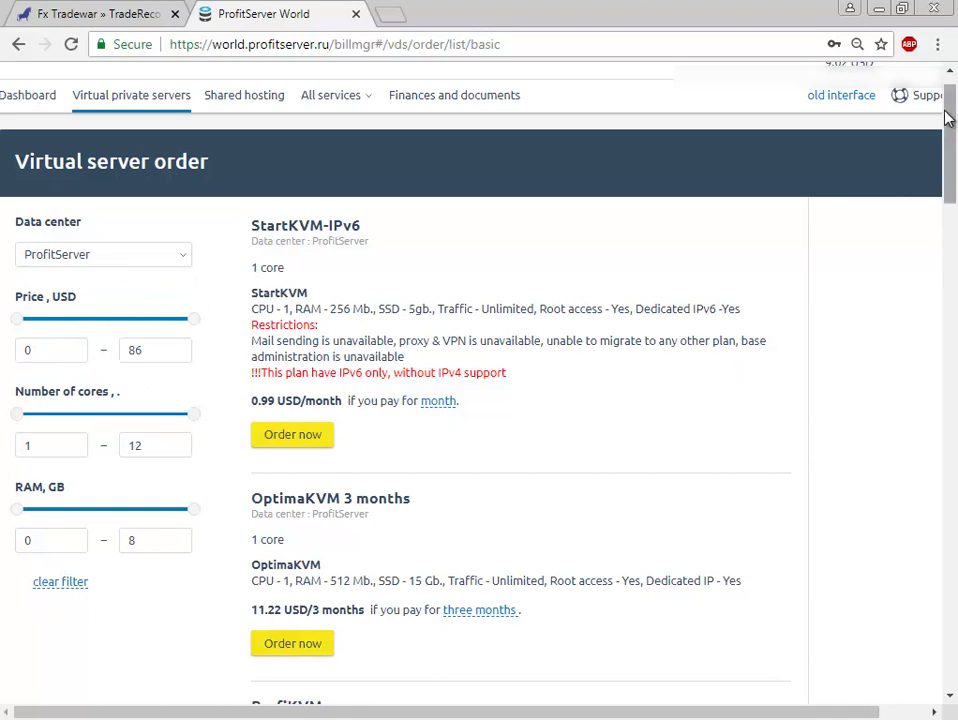
Scroll to the ProfiKVM plan and highlight its memory size and monthly price.
{"action": "mouse_move", "coordinate": [947, 117]}
{"action": "left_mouse_down"}
{"action": "mouse_move", "coordinate": [937, 205]}
{"action": "mouse_move", "coordinate": [941, 133]}
{"action": "left_mouse_up"}
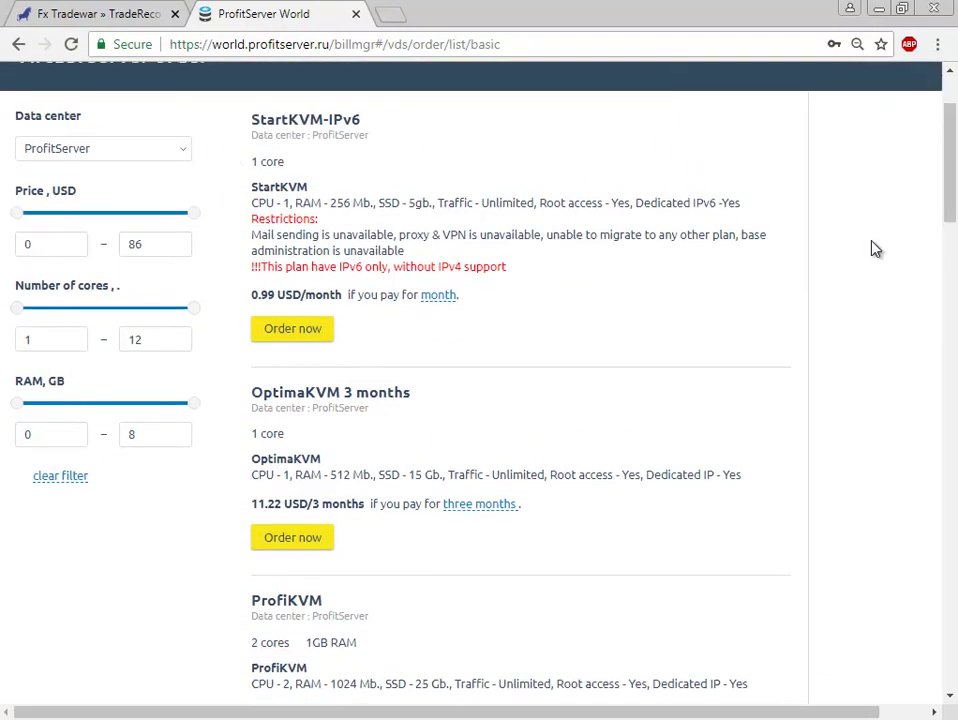
{"action": "left_click_drag", "start_coordinate": [947, 150], "coordinate": [945, 206]}
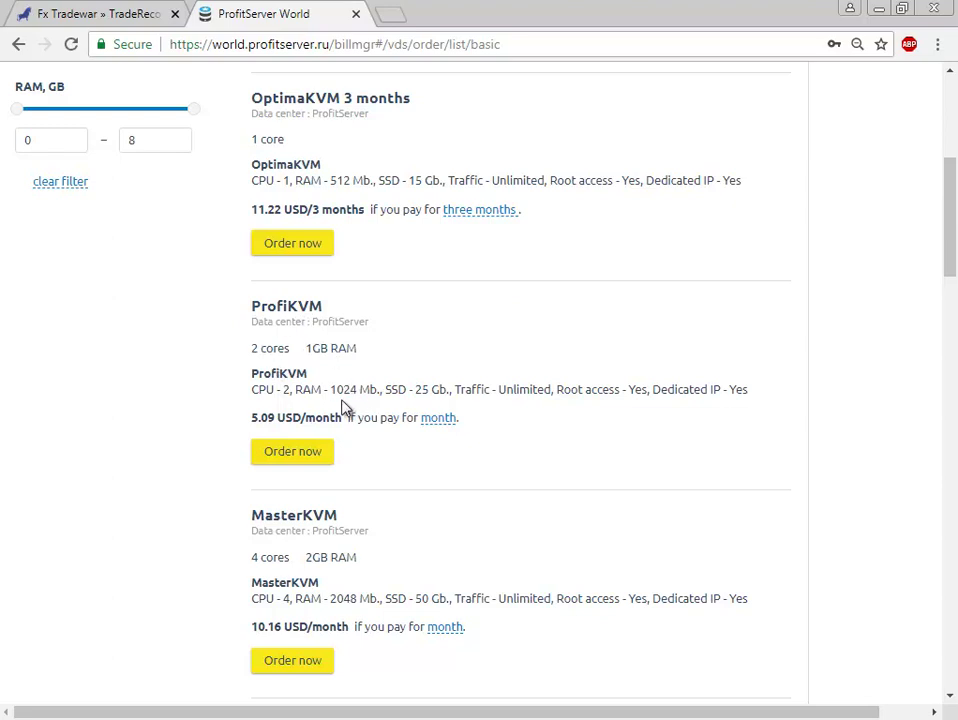
{"action": "left_click_drag", "start_coordinate": [331, 389], "coordinate": [438, 389]}
{"action": "left_click_drag", "start_coordinate": [253, 417], "coordinate": [265, 414]}
Try half-year billing for ProfiKVM and highlight its half-year price.
{"action": "left_click", "coordinate": [440, 421]}
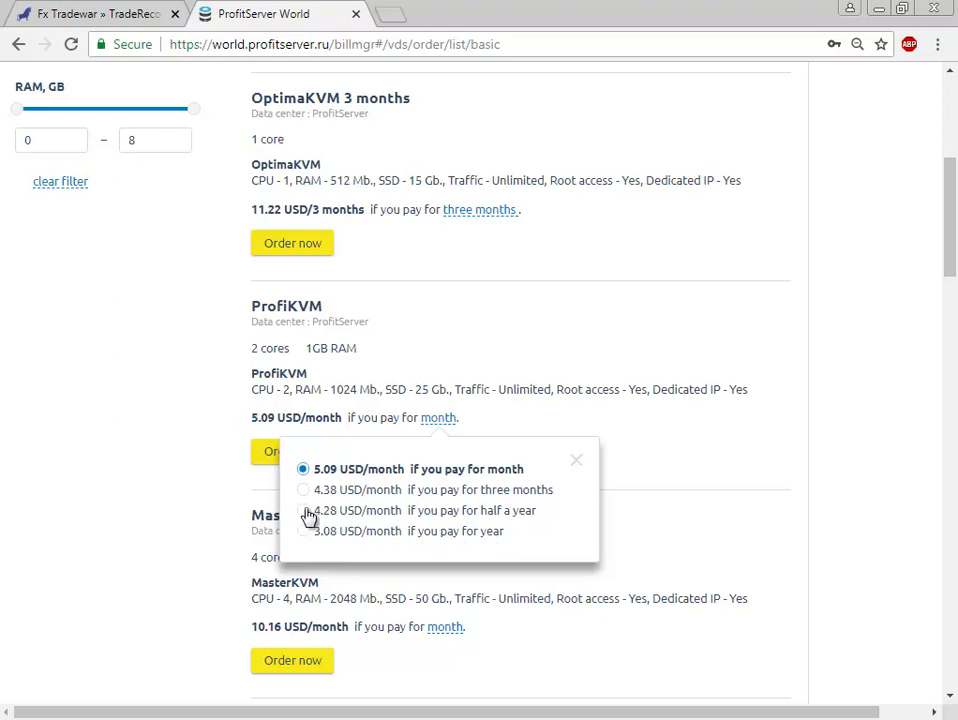
{"action": "left_click", "coordinate": [305, 511]}
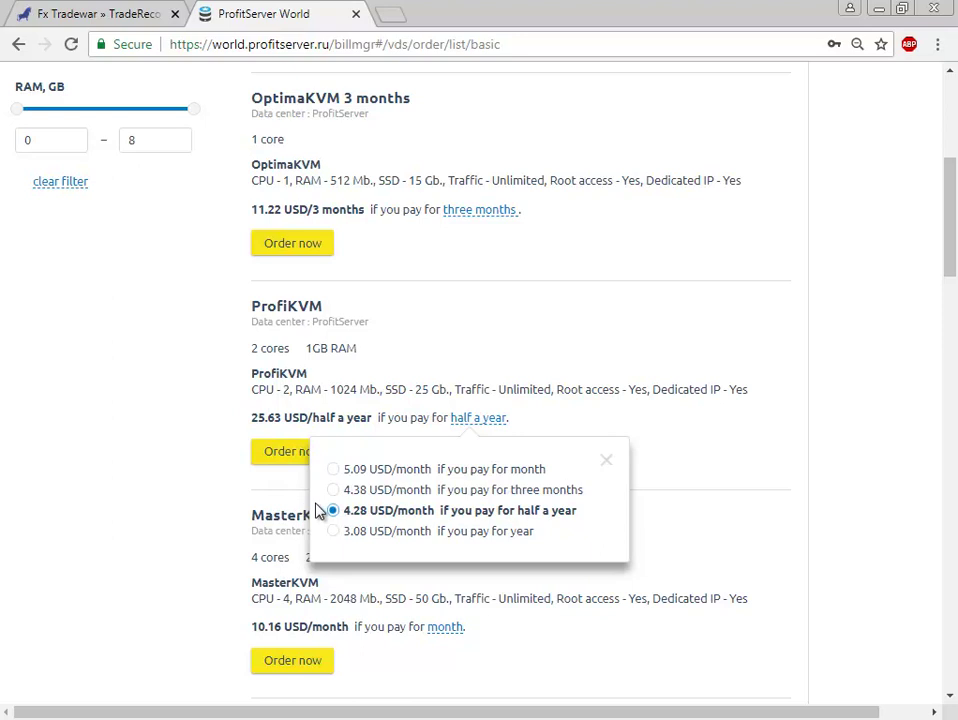
{"action": "left_click", "coordinate": [606, 461]}
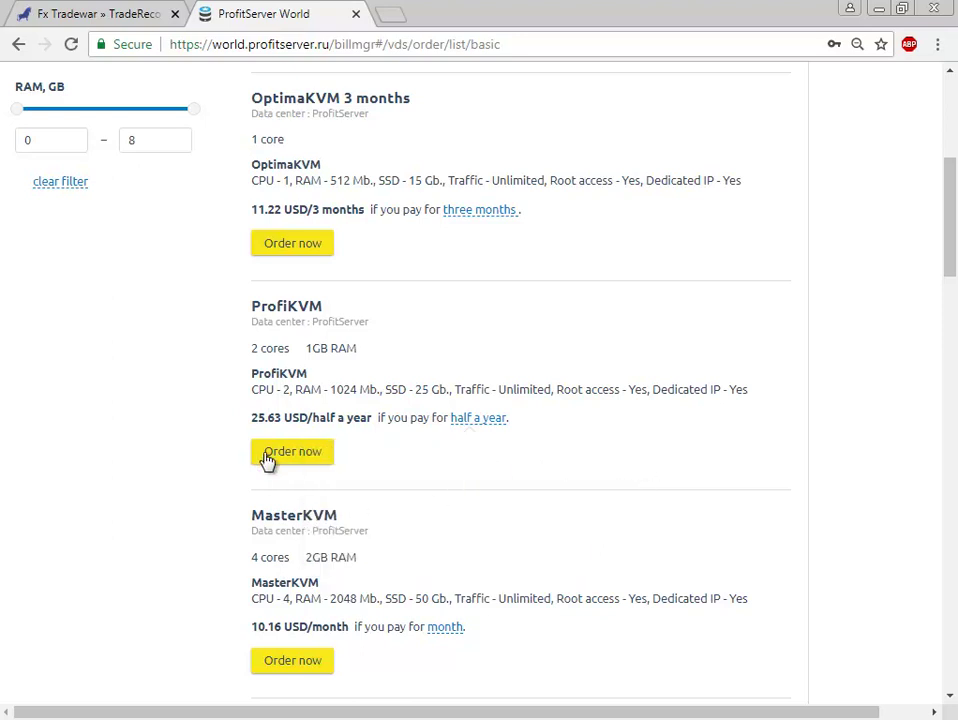
{"action": "left_click_drag", "start_coordinate": [263, 420], "coordinate": [373, 418]}
{"action": "left_click", "coordinate": [128, 460]}
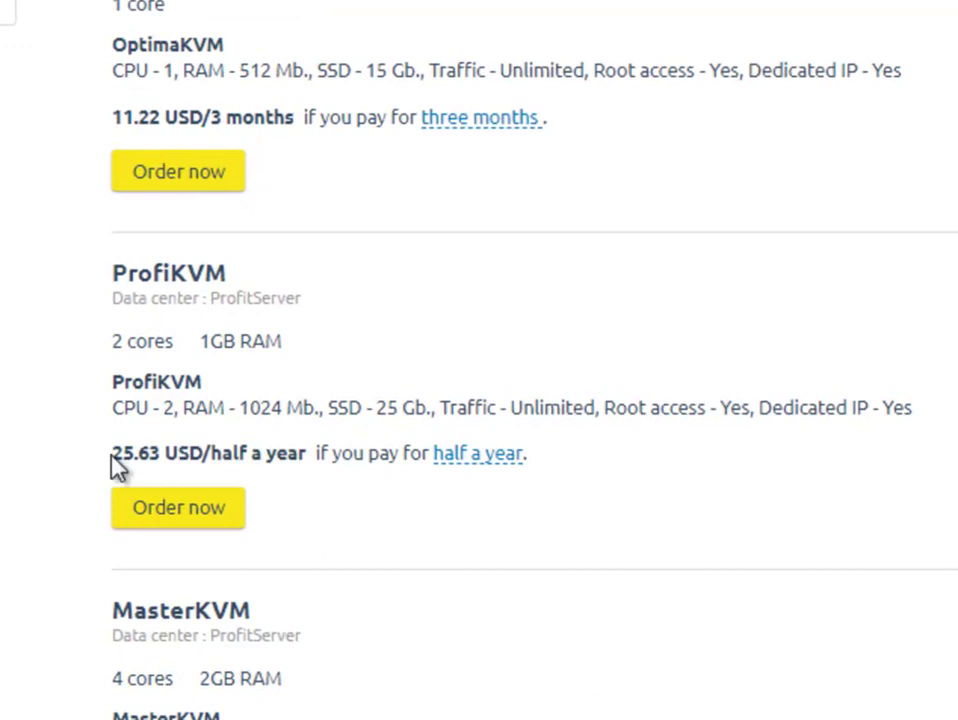
{"action": "left_click_drag", "start_coordinate": [116, 455], "coordinate": [150, 453]}
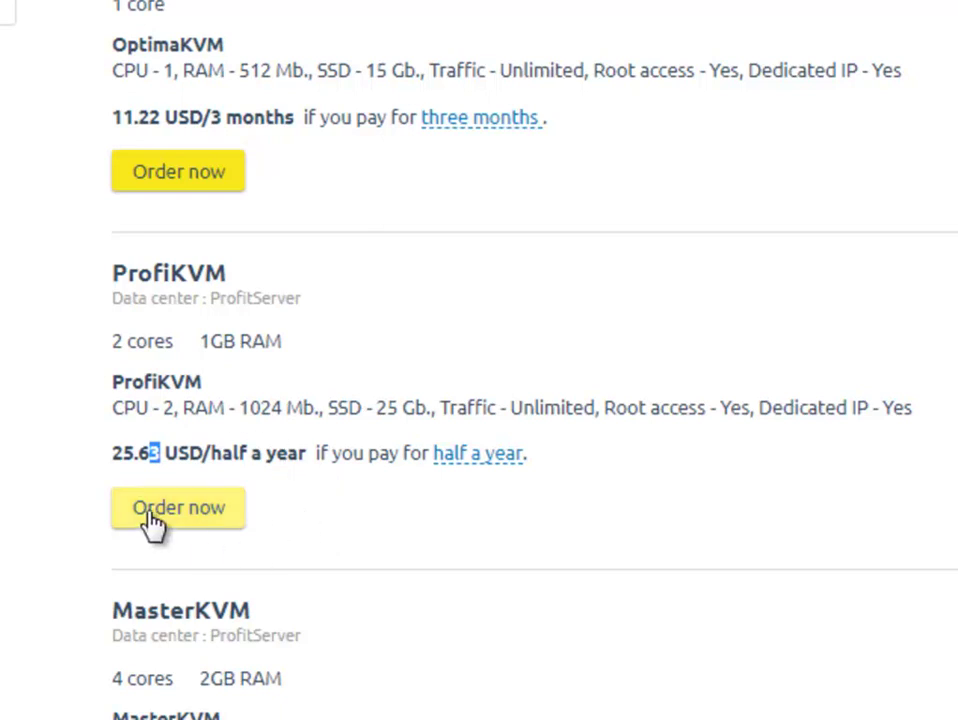
Switch ProfiKVM to yearly billing at 36.96 USD and begin the order.
{"action": "left_click", "coordinate": [514, 463]}
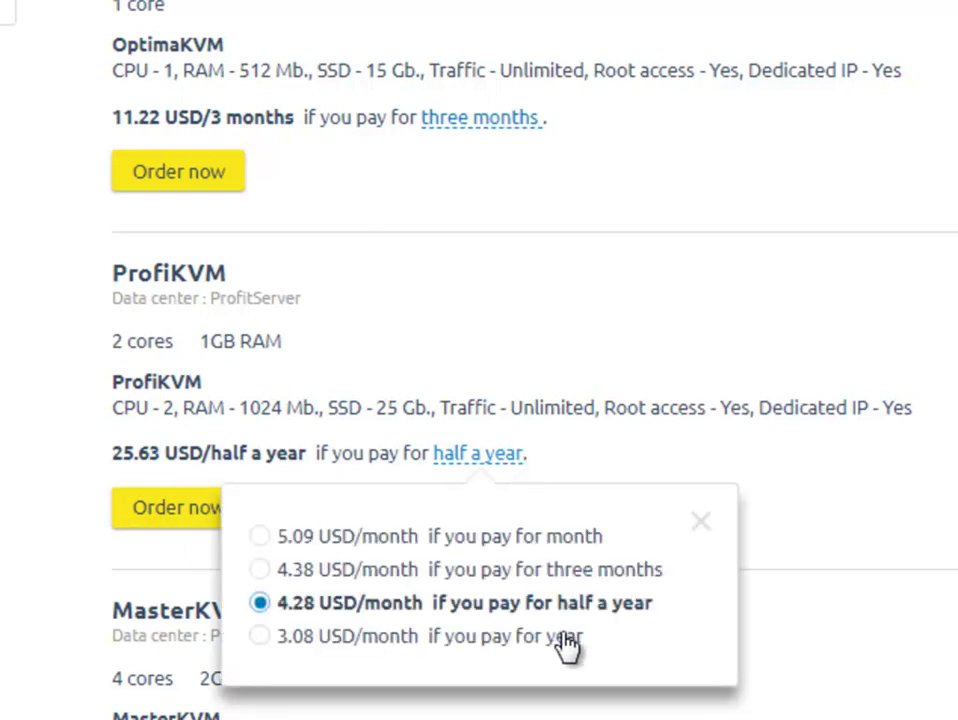
{"action": "left_click", "coordinate": [482, 638]}
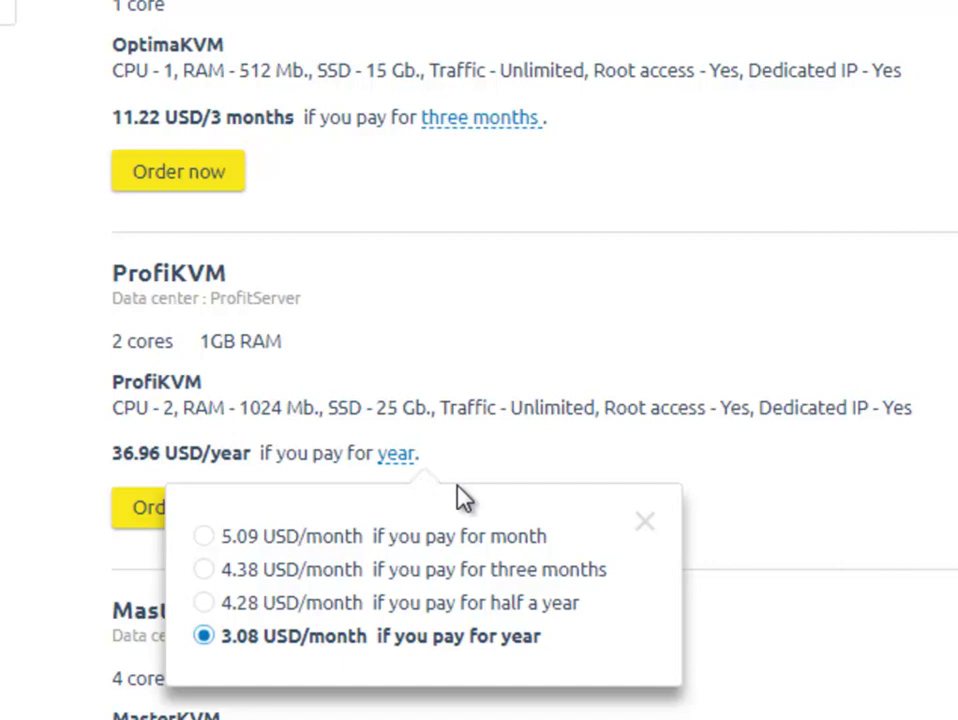
{"action": "left_click", "coordinate": [522, 465]}
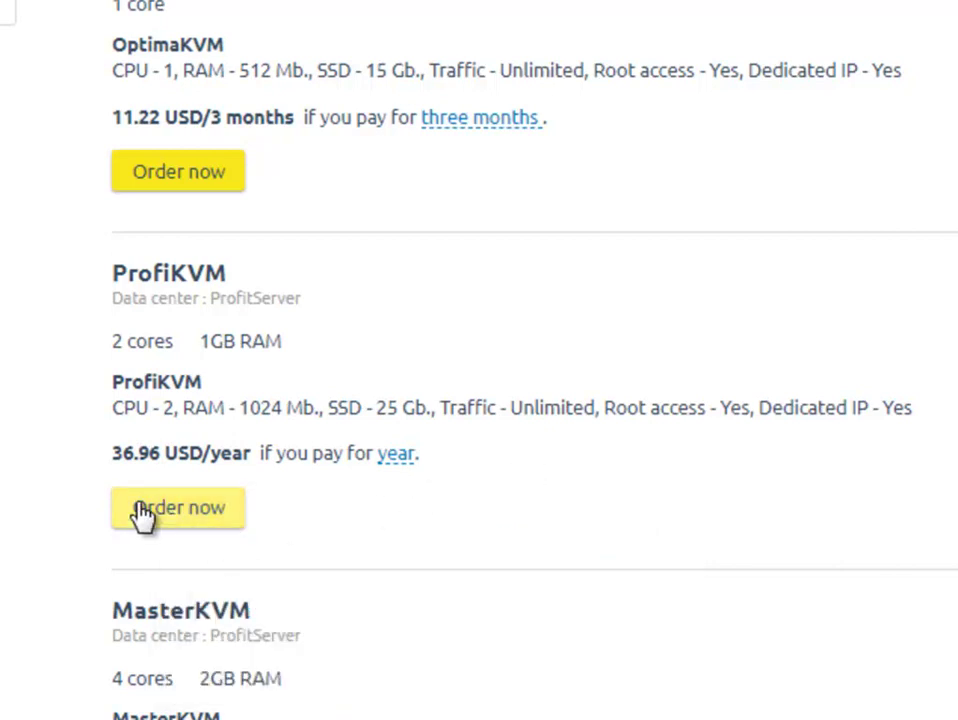
{"action": "left_click", "coordinate": [392, 460]}
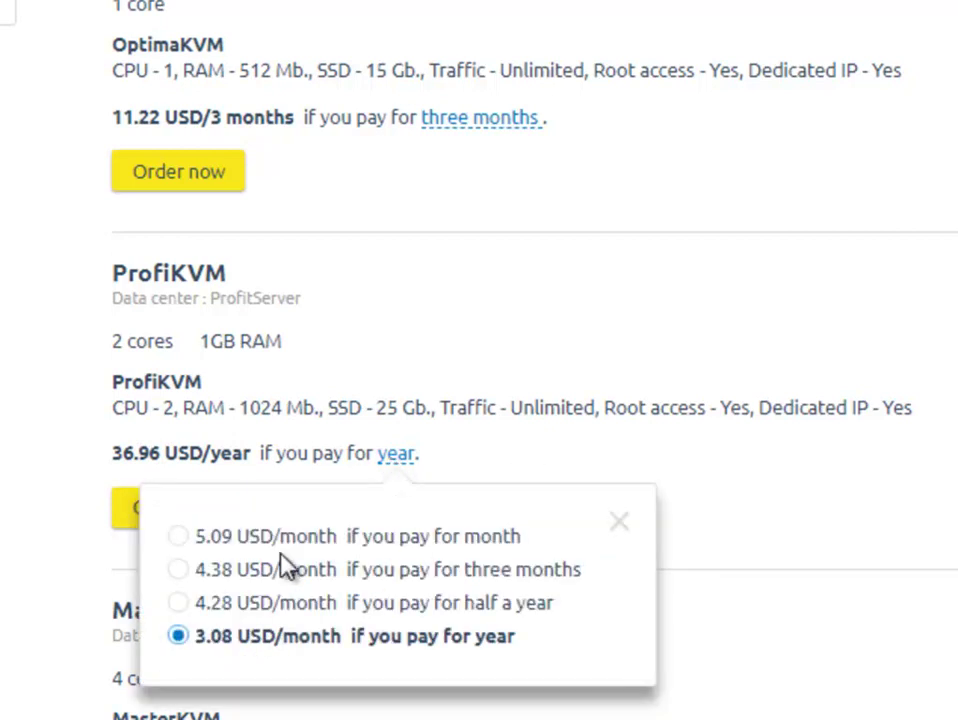
{"action": "left_click", "coordinate": [803, 520]}
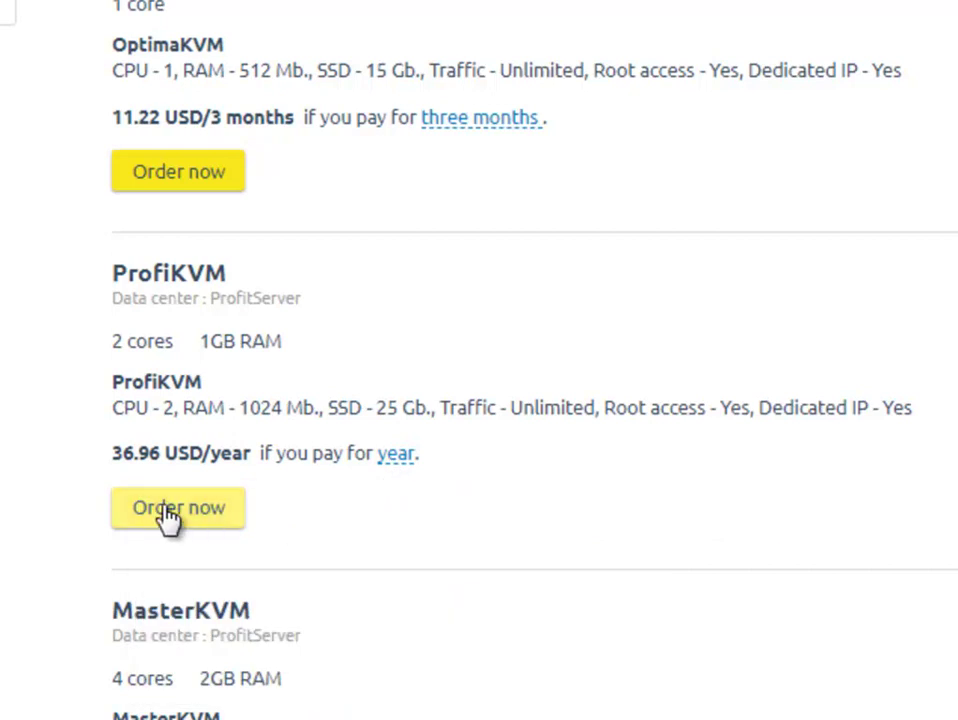
{"action": "left_click", "coordinate": [222, 510]}
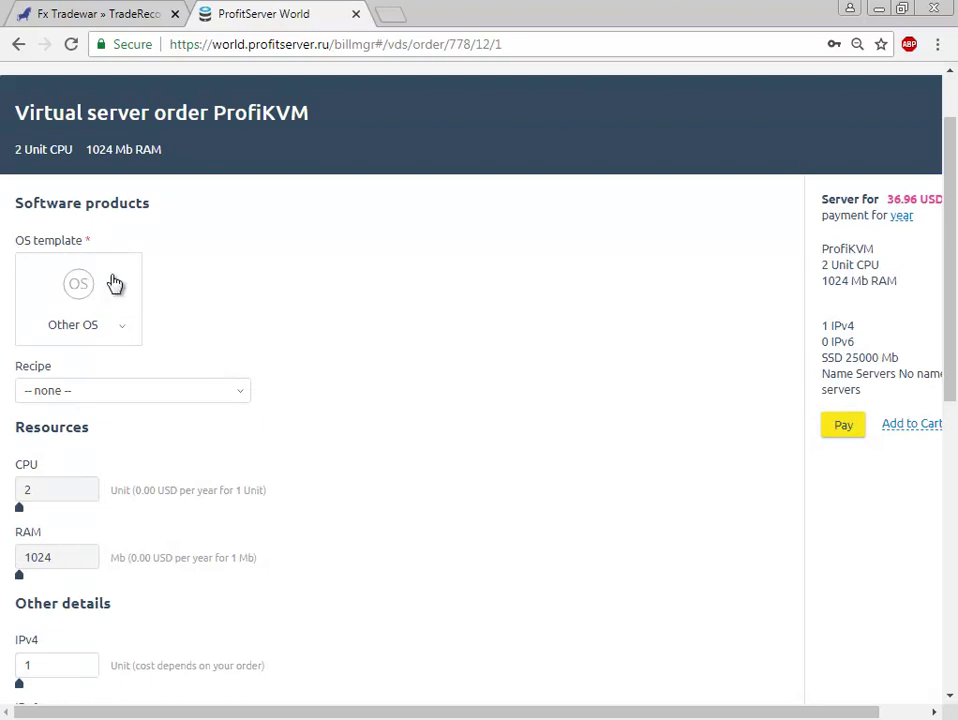
Pick Windows-Server-2012-R2 from the OS template list for the ProfiKVM order.
{"action": "left_click", "coordinate": [122, 336]}
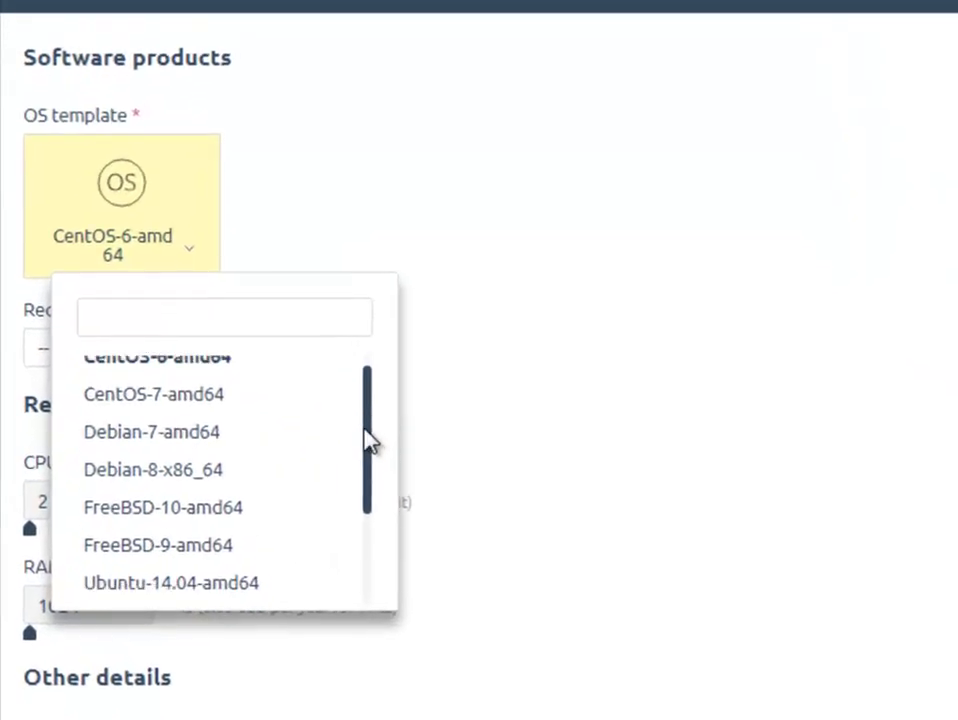
{"action": "left_click_drag", "start_coordinate": [368, 440], "coordinate": [360, 531]}
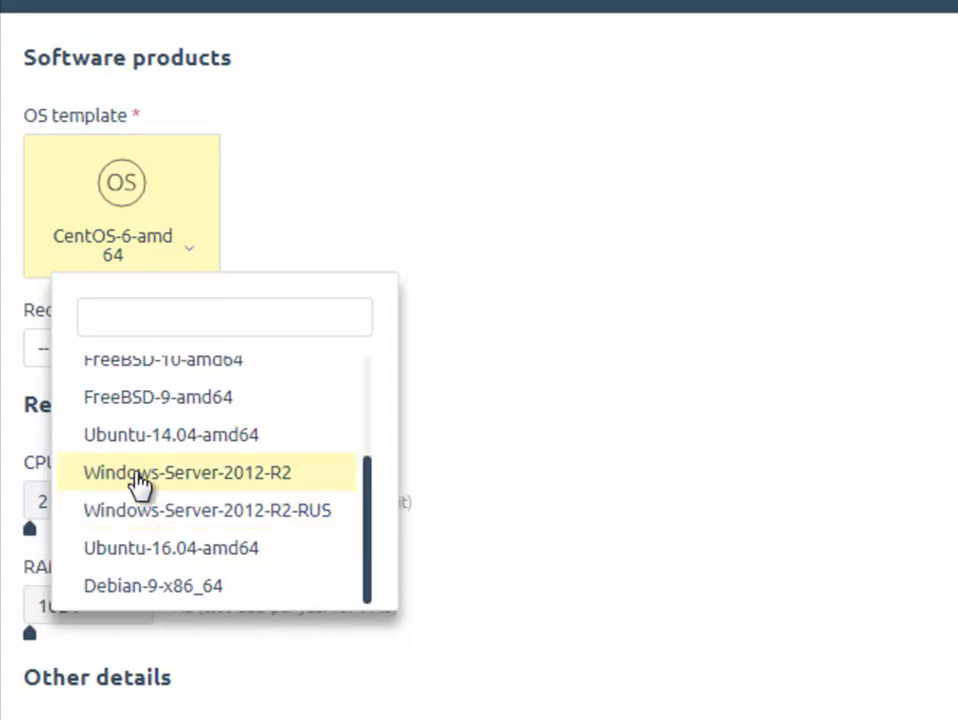
{"action": "left_click", "coordinate": [273, 487]}
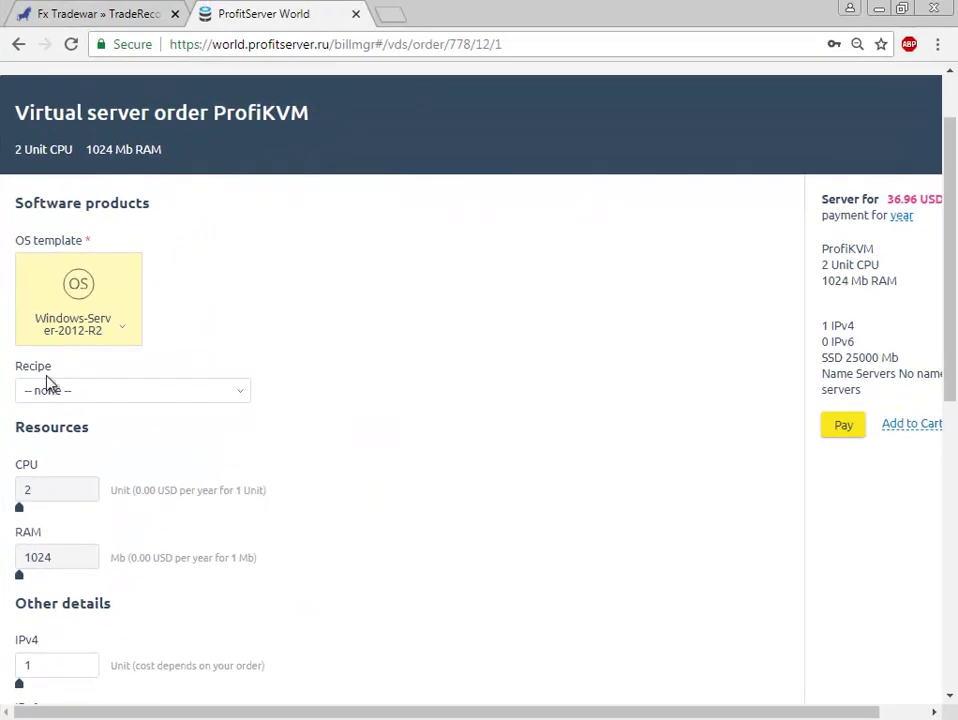
{"action": "scroll", "coordinate": [948, 306], "scroll_direction": "down", "scroll_amount": 1}
{"action": "left_click_drag", "start_coordinate": [948, 306], "coordinate": [930, 515]}
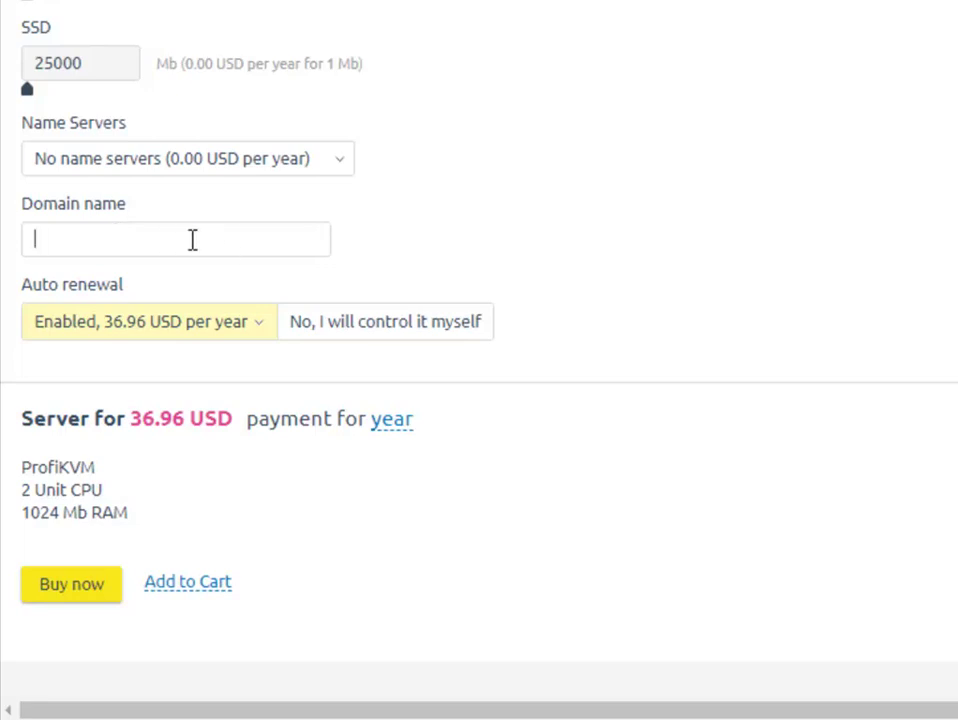
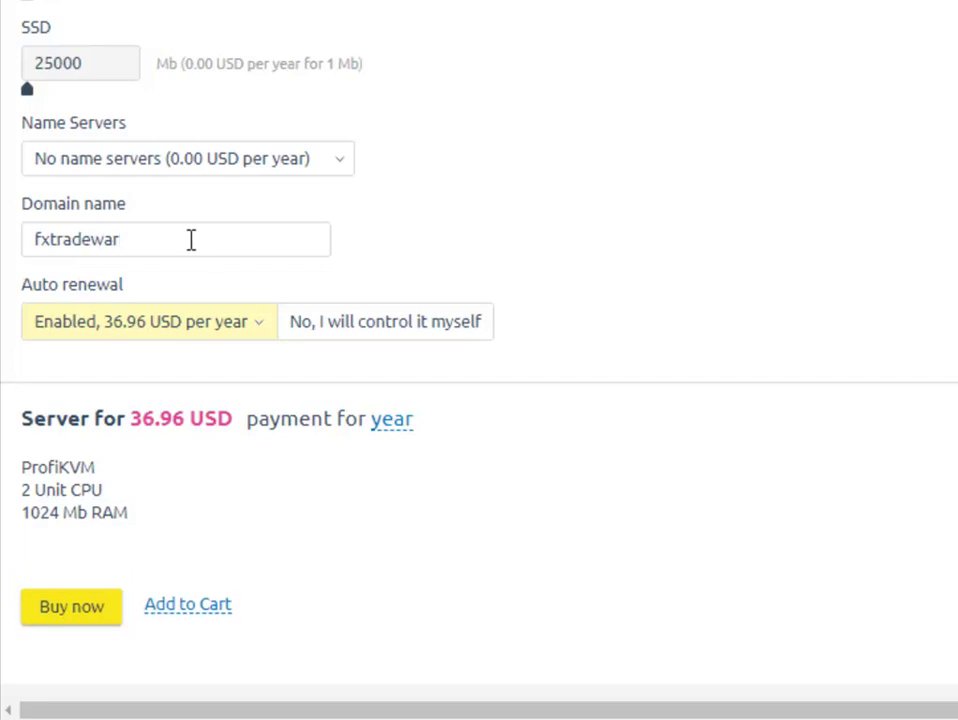
{"action": "left_click_drag", "start_coordinate": [137, 240], "coordinate": [21, 250]}
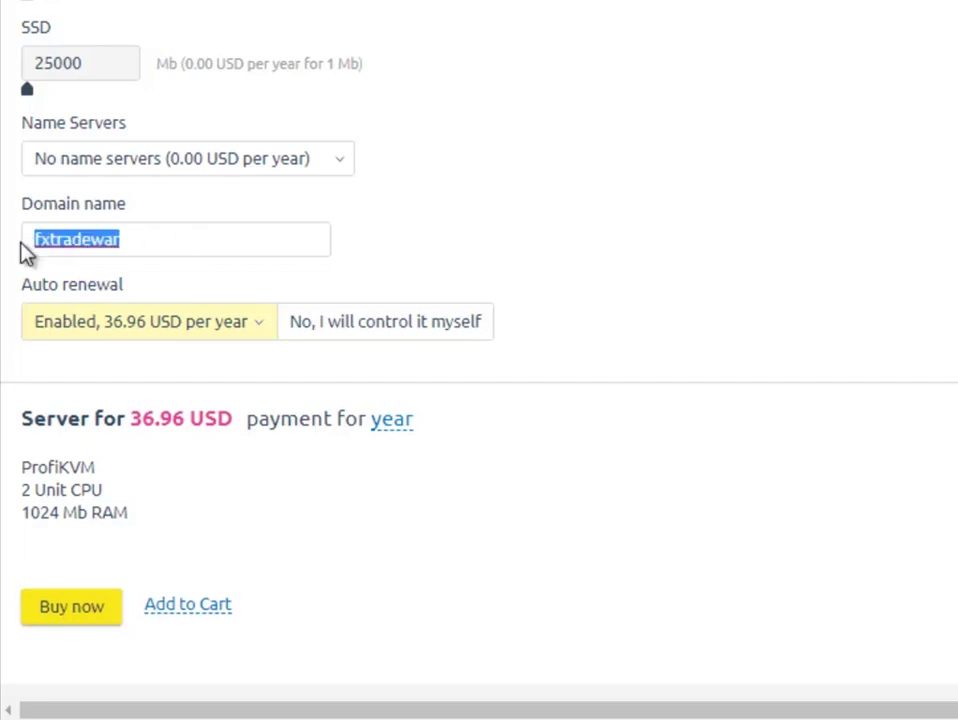
{"action": "left_click", "coordinate": [139, 243]}
{"action": "key", "text": "ctrl+a"}
{"action": "left_click", "coordinate": [780, 200]}
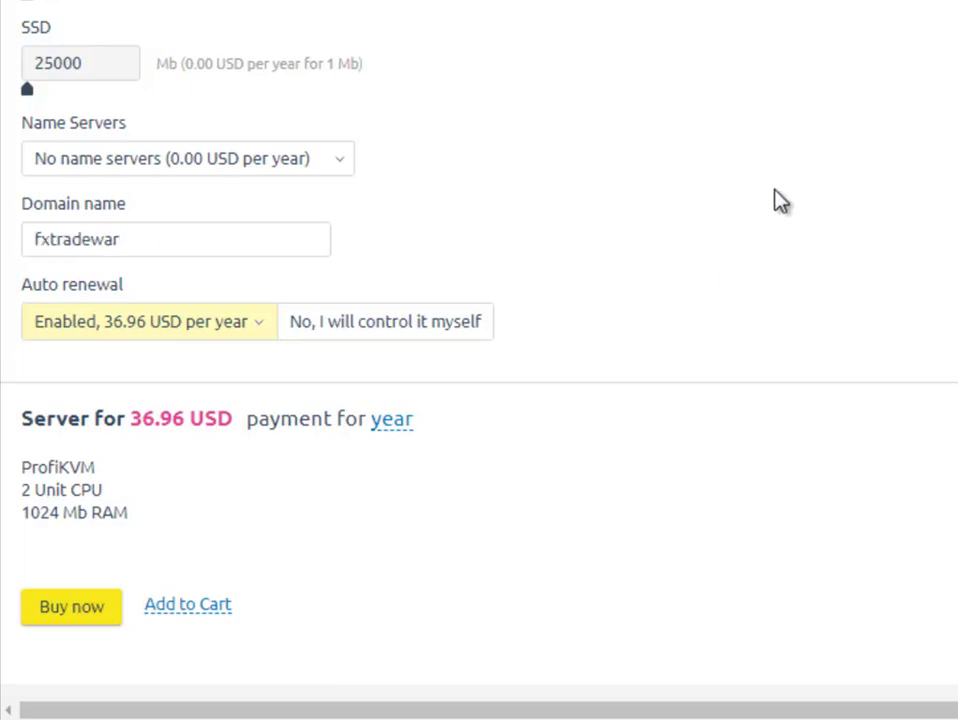
{"action": "double_click", "coordinate": [100, 240]}
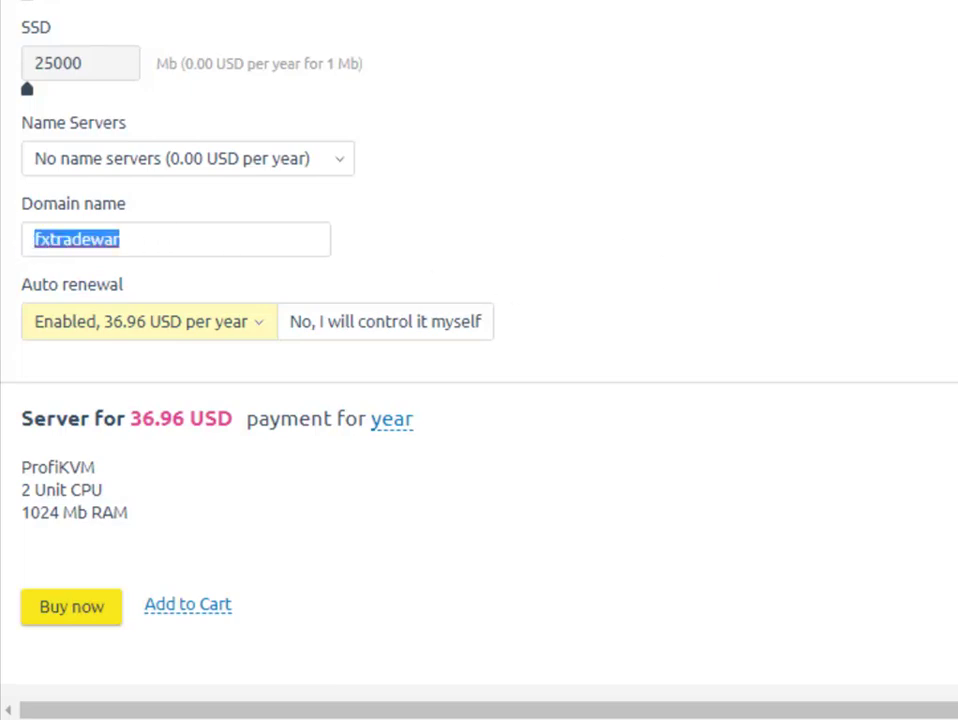
{"action": "key", "text": "BackSpace"}
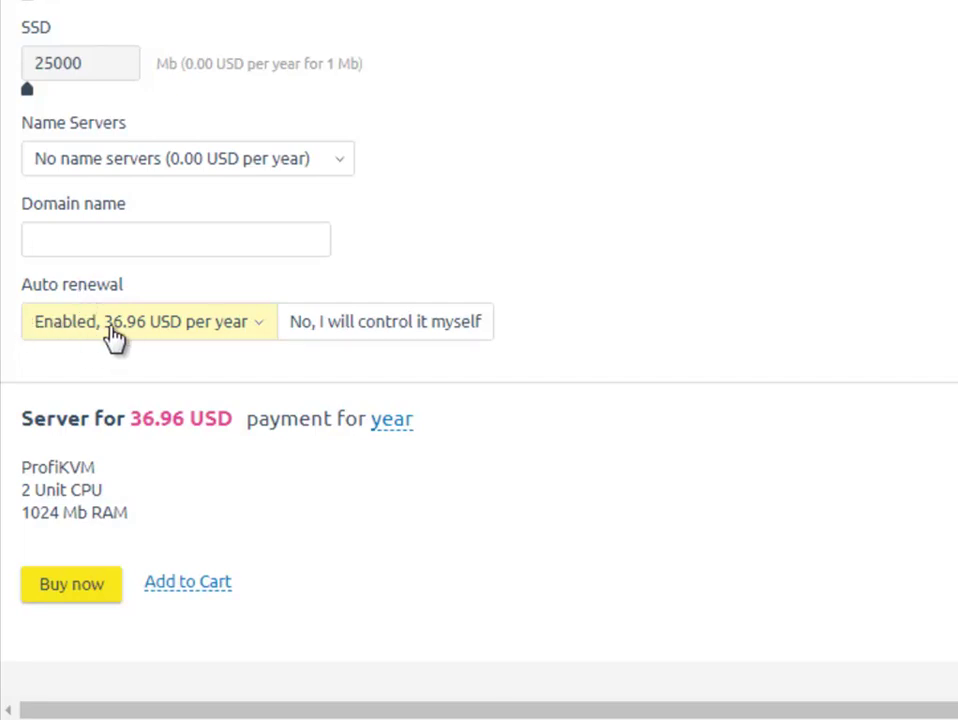
Set Auto renewal to 'No, I will control it myself' and scroll down the order page.
{"action": "left_click", "coordinate": [383, 324]}
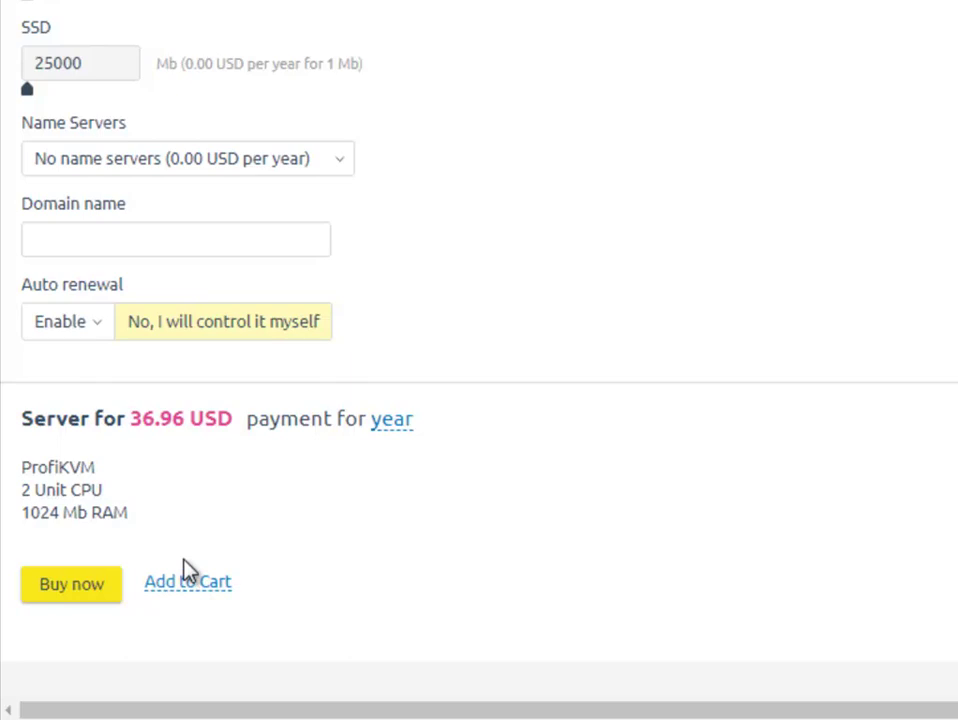
{"action": "scroll", "coordinate": [183, 563], "scroll_direction": "down", "scroll_amount": 1}
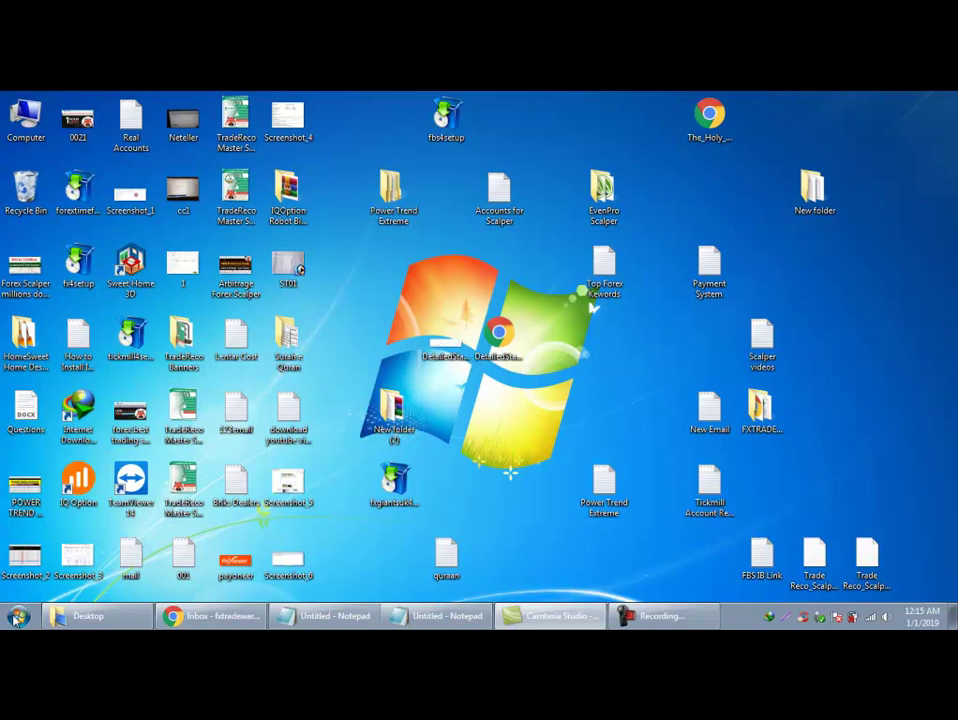
Launch Remote Desktop Connection from Start and connect to the server's address.
{"action": "left_click", "coordinate": [16, 617]}
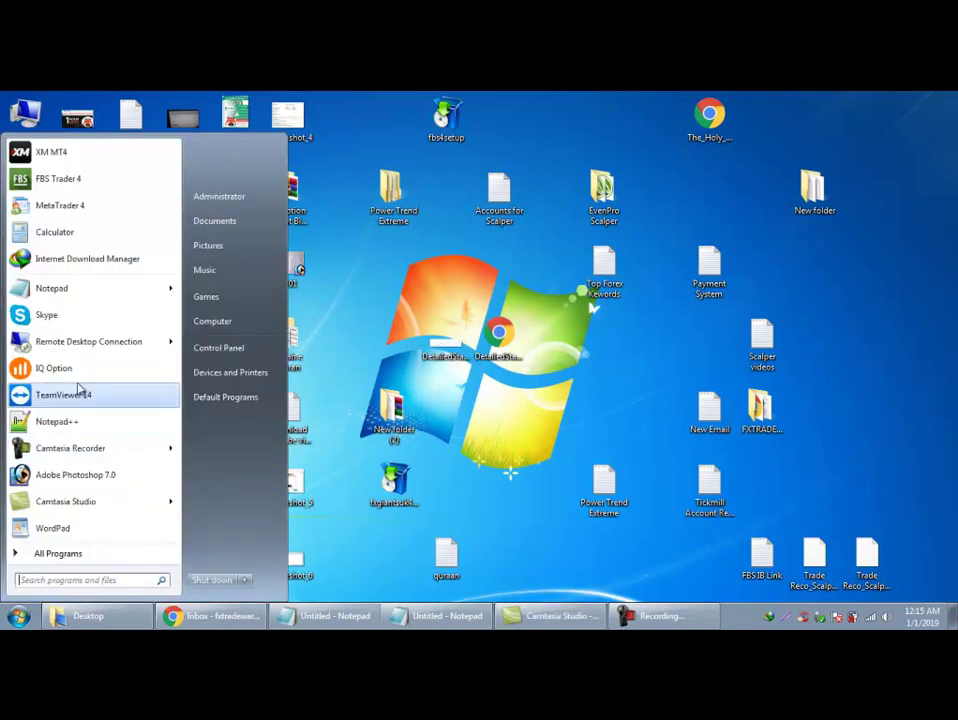
{"action": "left_click", "coordinate": [90, 352]}
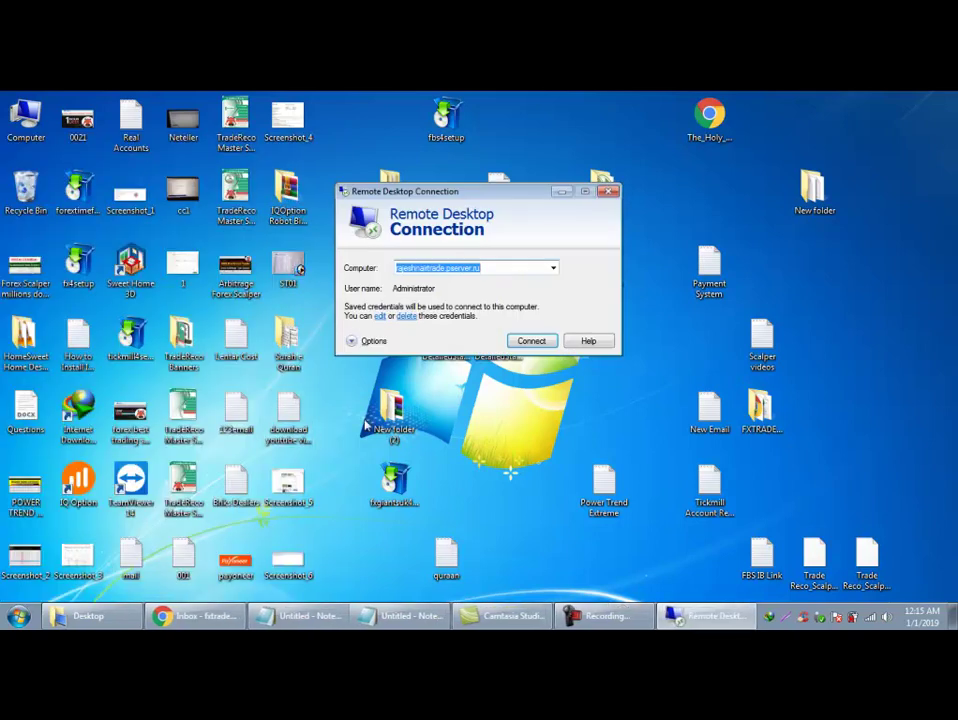
{"action": "left_click", "coordinate": [488, 268]}
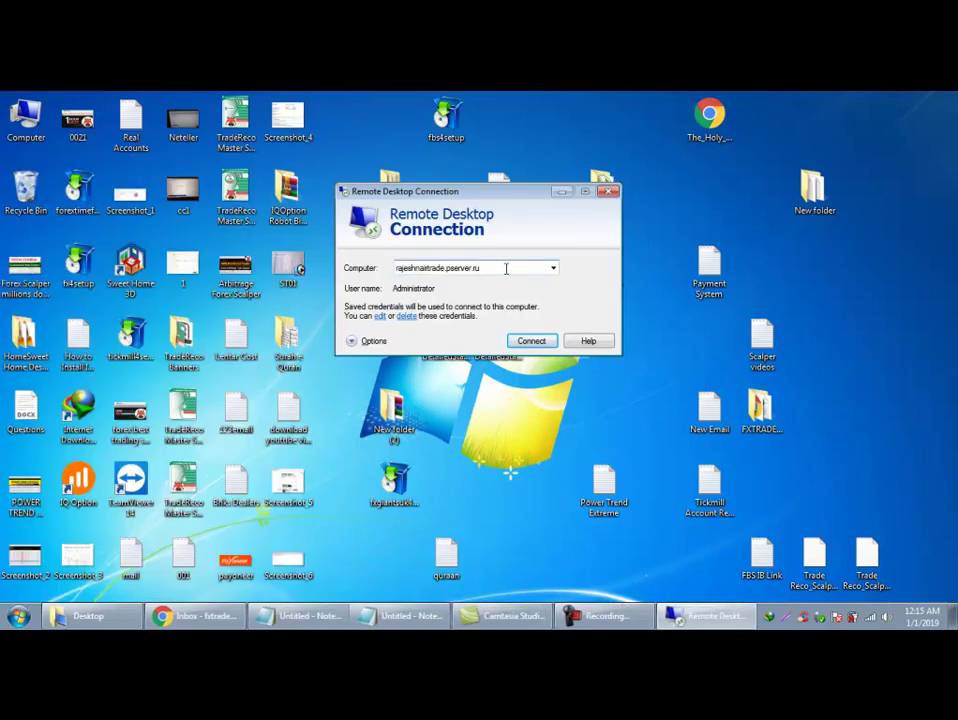
{"action": "left_click_drag", "start_coordinate": [485, 267], "coordinate": [384, 268]}
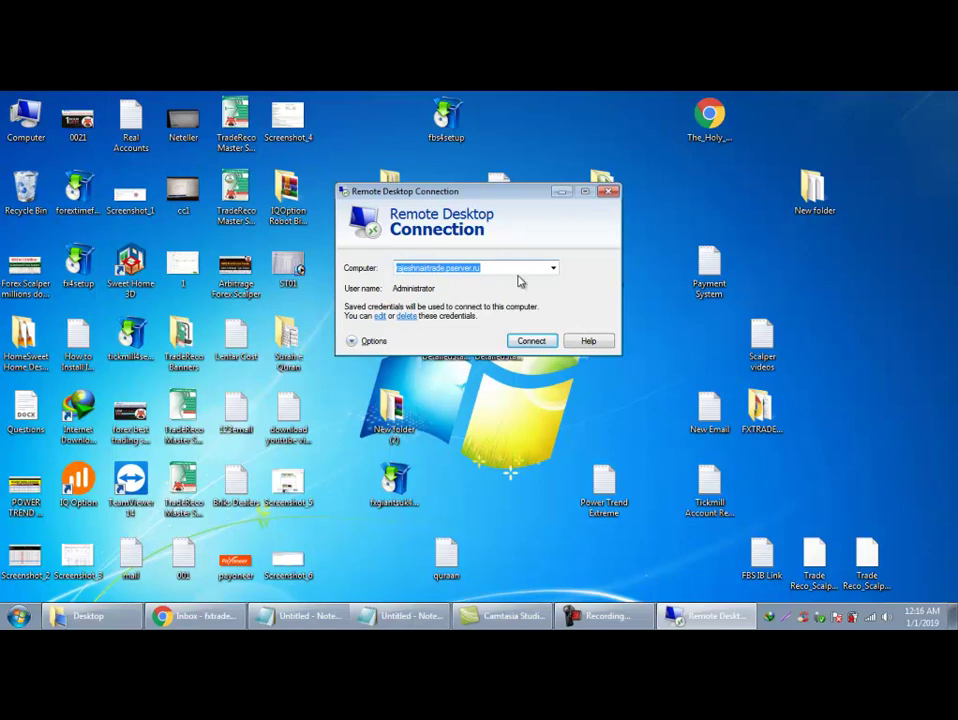
{"action": "left_click", "coordinate": [538, 345]}
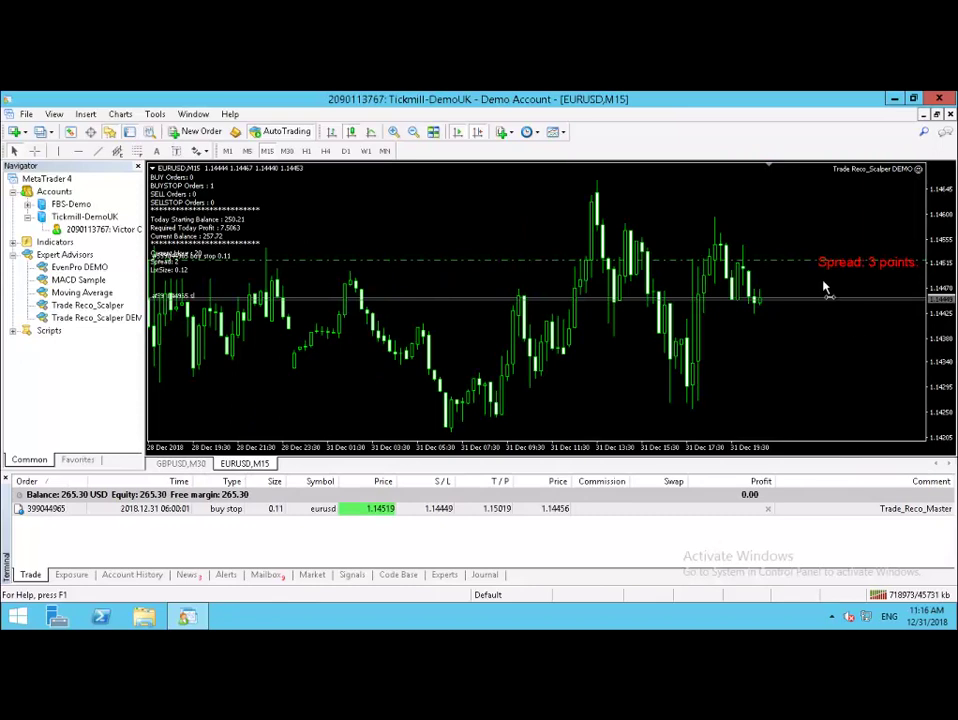
Minimize MetaTrader and select the six trading terminal shortcuts on the server desktop.
{"action": "left_click", "coordinate": [895, 99]}
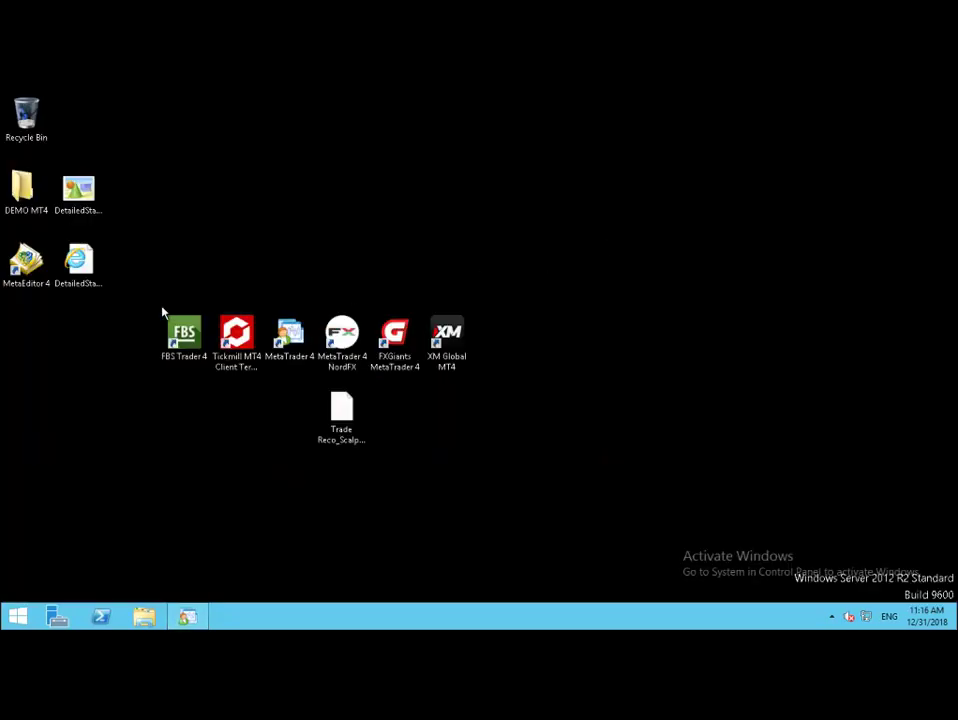
{"action": "left_click_drag", "start_coordinate": [156, 312], "coordinate": [300, 366]}
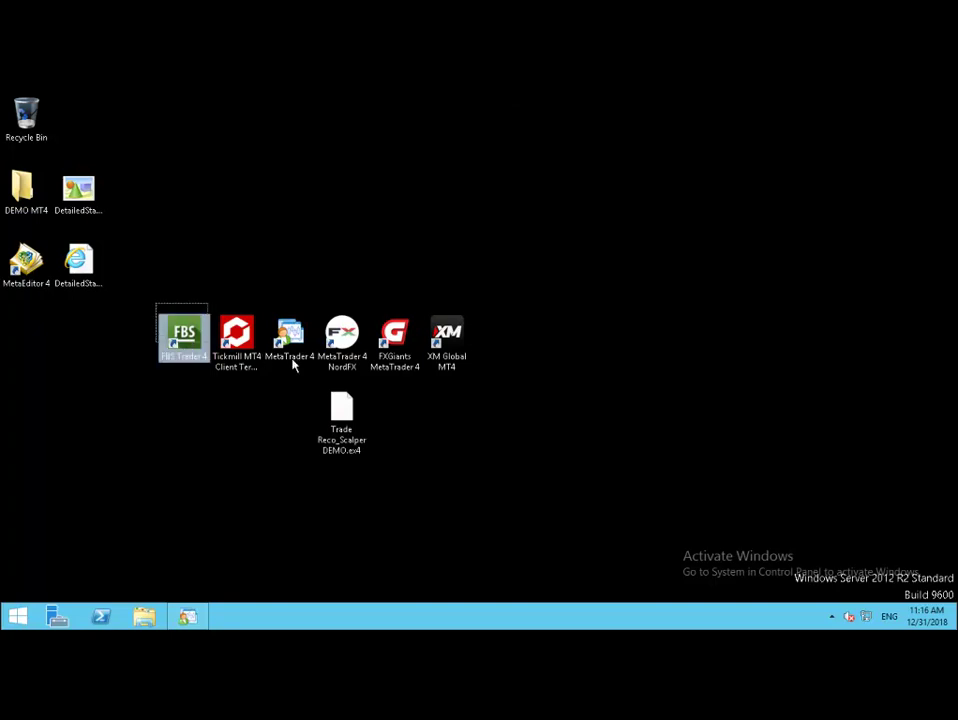
{"action": "left_click_drag", "start_coordinate": [417, 368], "coordinate": [500, 369]}
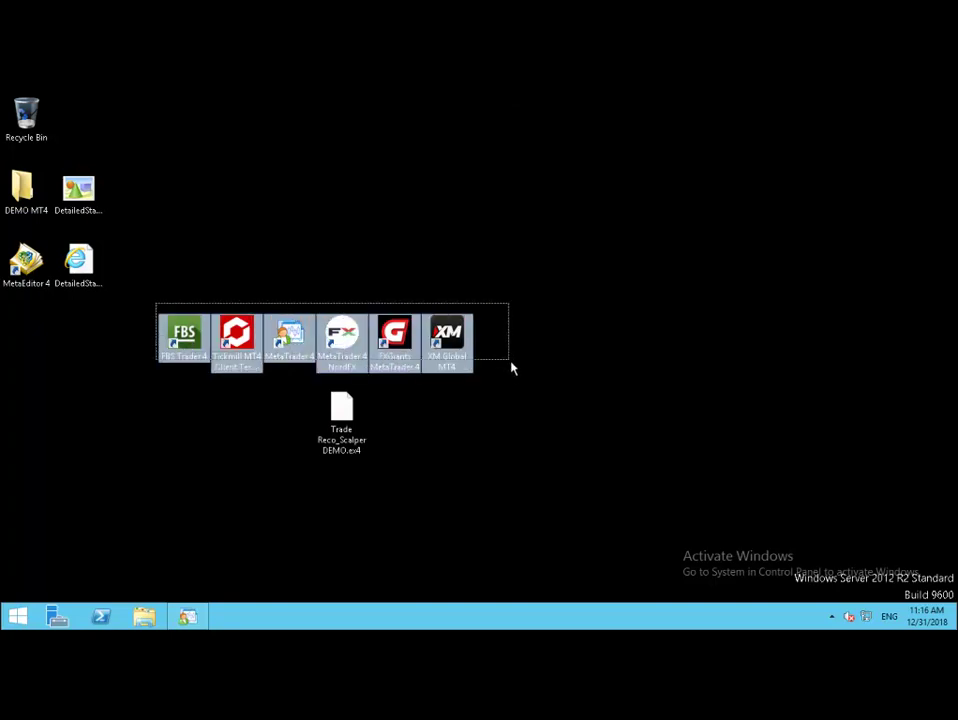
{"action": "left_click", "coordinate": [467, 418]}
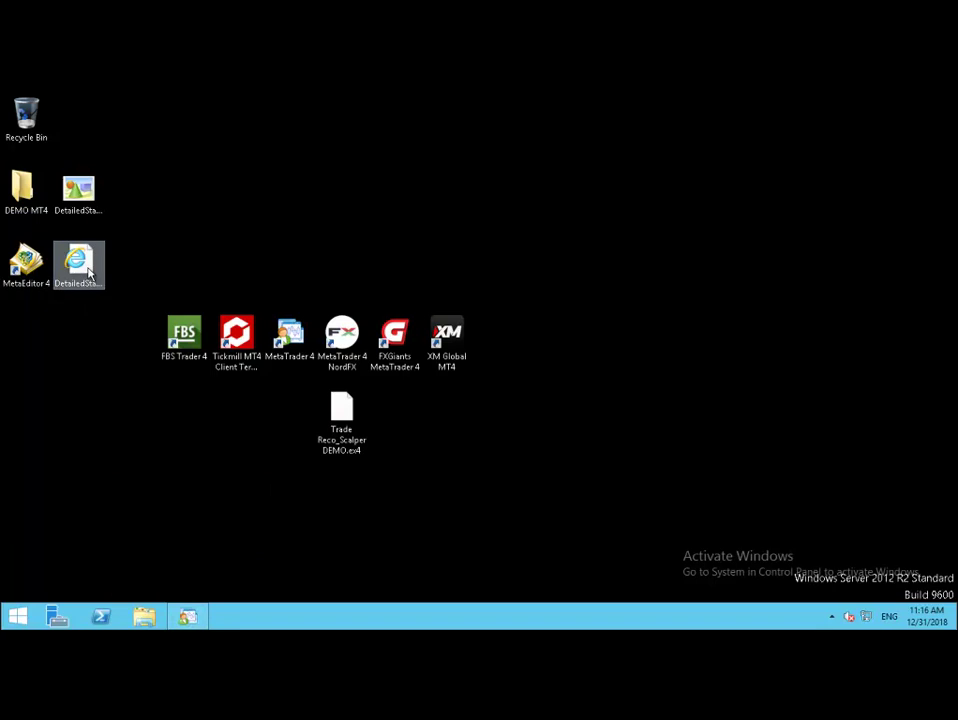
{"action": "left_click", "coordinate": [188, 617]}
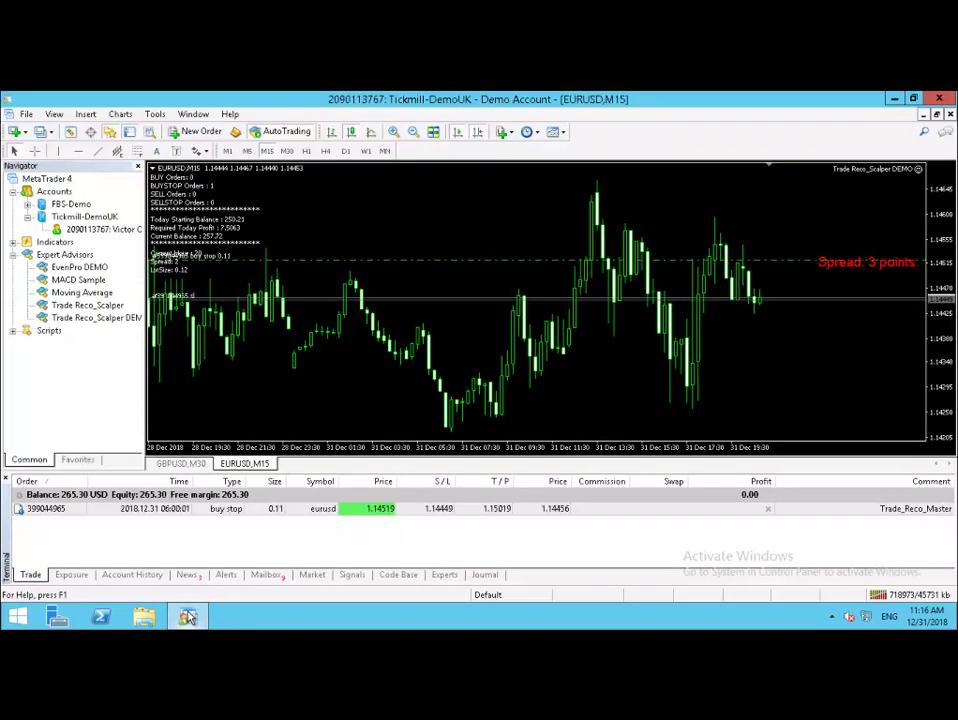
{"action": "left_click", "coordinate": [188, 617]}
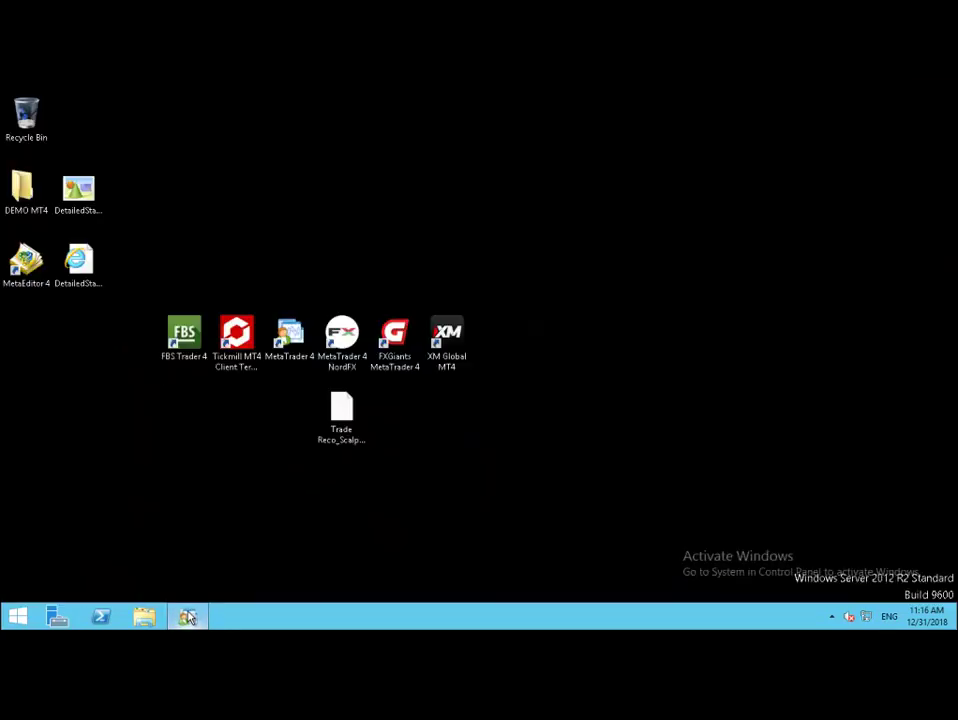
Open the DetailedStatement in Internet Explorer, then load google.com.
{"action": "double_click", "coordinate": [89, 268]}
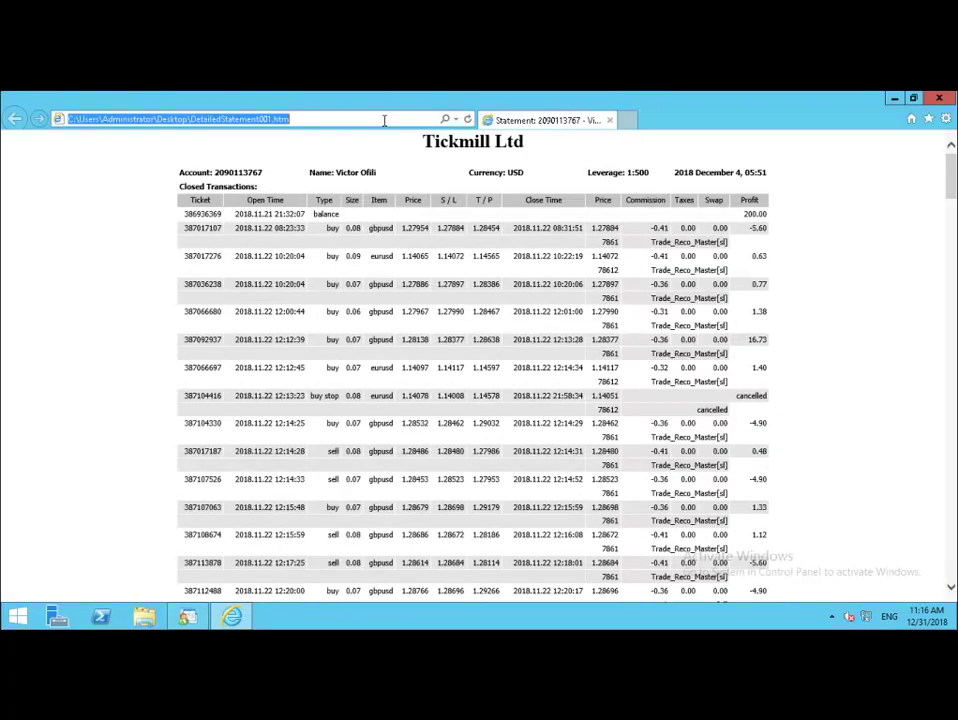
{"action": "type", "text": "goog"}
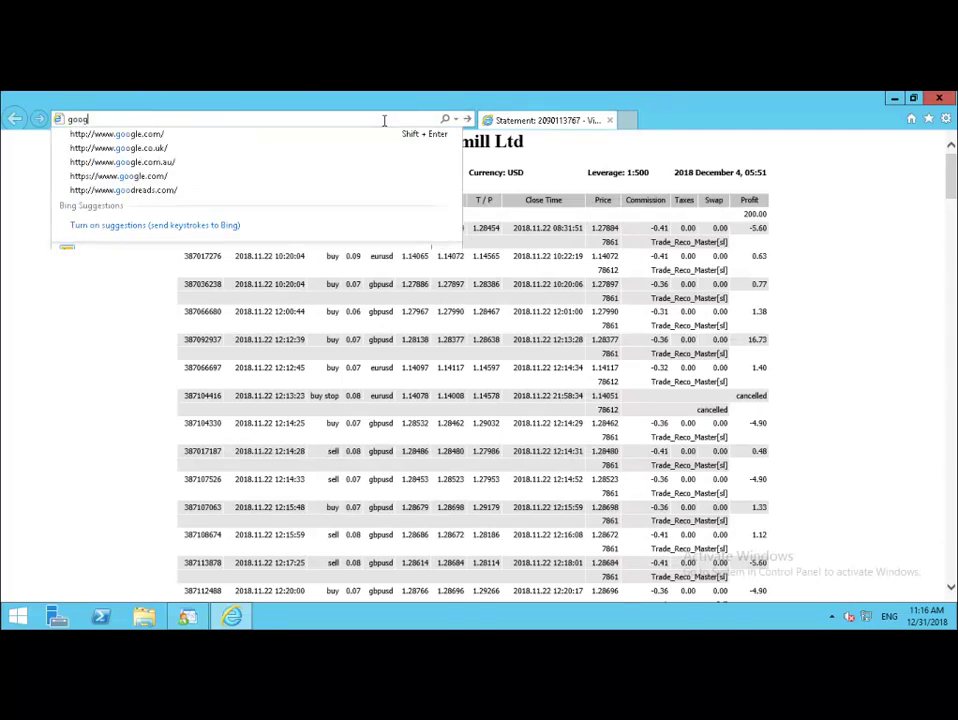
{"action": "type", "text": "le.com"}
{"action": "key", "text": "Return"}
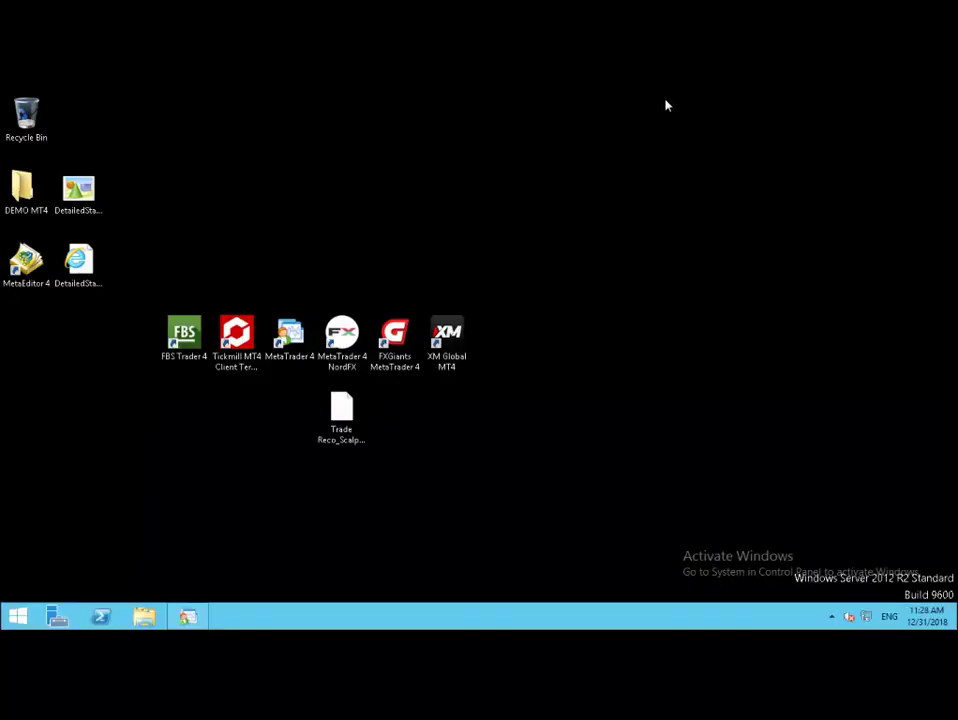
Disconnect the remote session and close the Camtasia Studio folder window.
{"action": "left_click", "coordinate": [539, 405]}
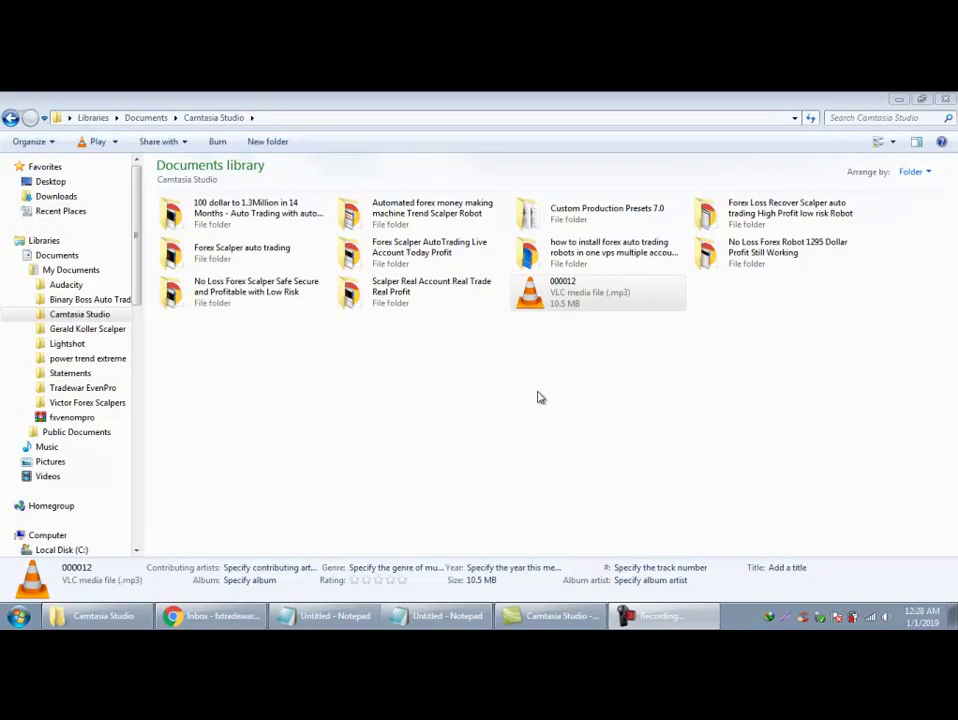
{"action": "left_click", "coordinate": [944, 99]}
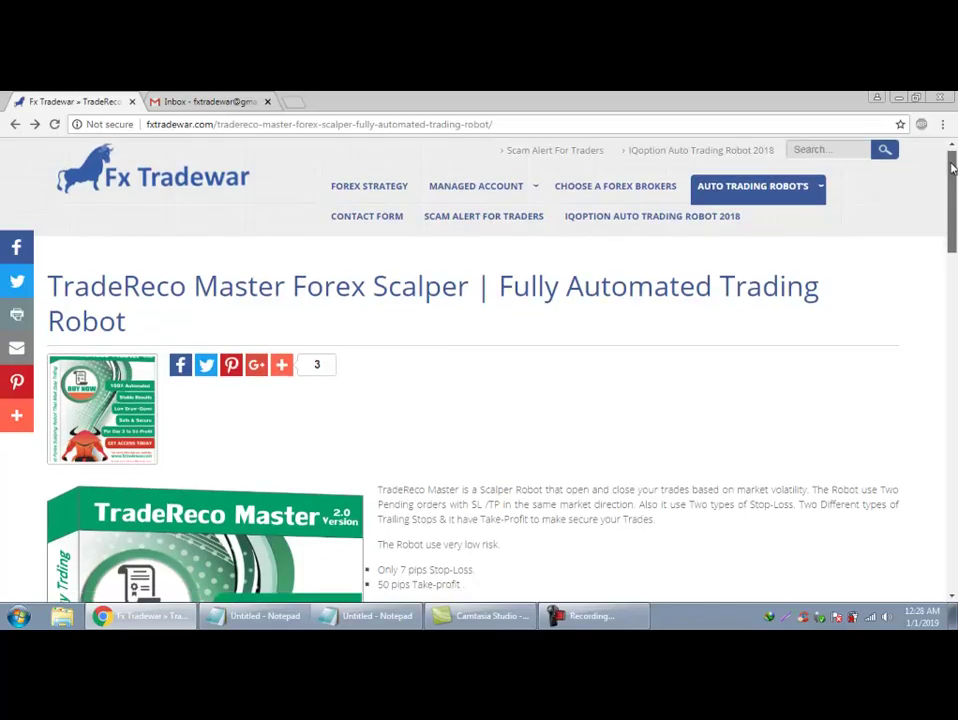
{"action": "scroll", "coordinate": [941, 226], "scroll_direction": "down", "scroll_amount": 3}
{"action": "scroll", "coordinate": [941, 226], "scroll_direction": "down", "scroll_amount": 1}
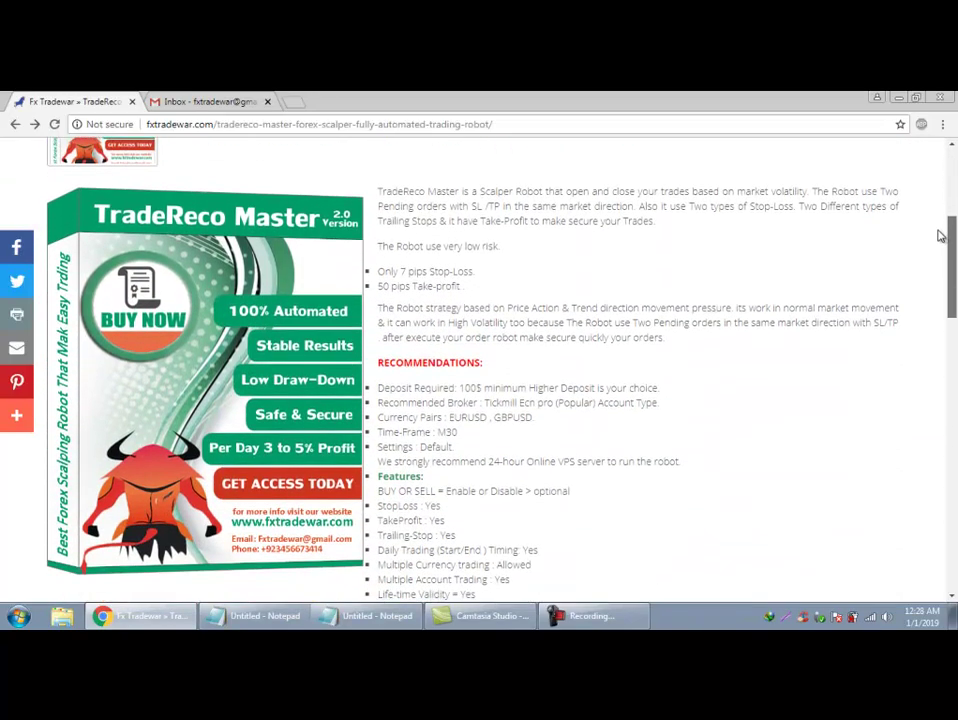
{"action": "scroll", "coordinate": [940, 236], "scroll_direction": "up", "scroll_amount": 1}
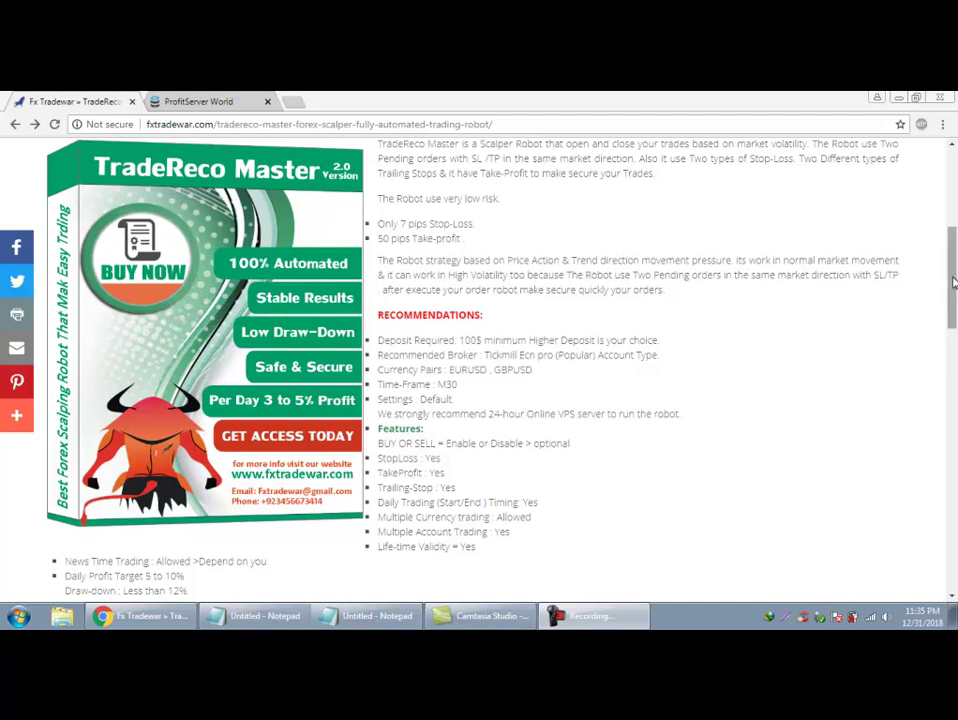
{"action": "scroll", "coordinate": [952, 268], "scroll_direction": "up", "scroll_amount": 1}
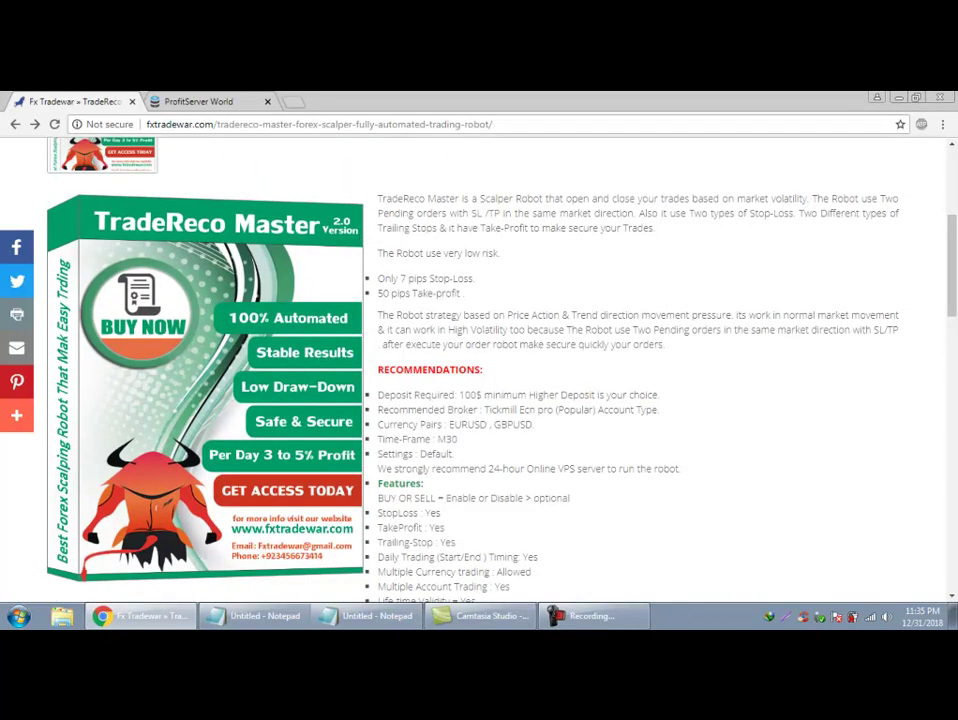
{"action": "left_click_drag", "start_coordinate": [953, 281], "coordinate": [953, 205]}
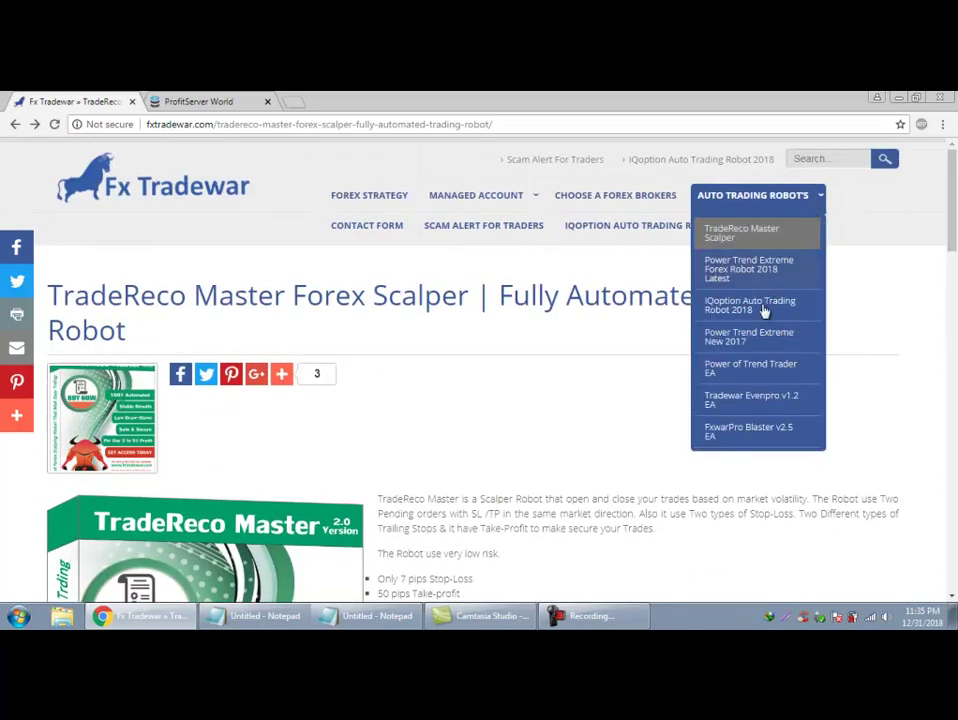
Scroll the TradeReco Master page to its 200$ and 550$ licenses and payment methods.
{"action": "scroll", "coordinate": [432, 250], "scroll_direction": "down", "scroll_amount": 4}
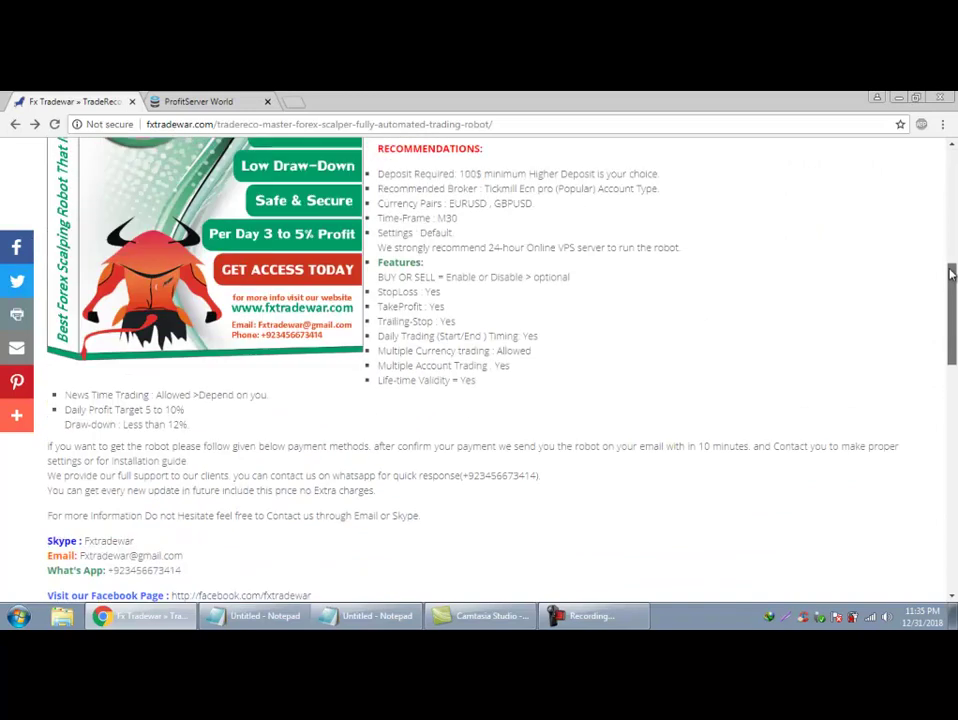
{"action": "scroll", "coordinate": [432, 250], "scroll_direction": "up", "scroll_amount": 1}
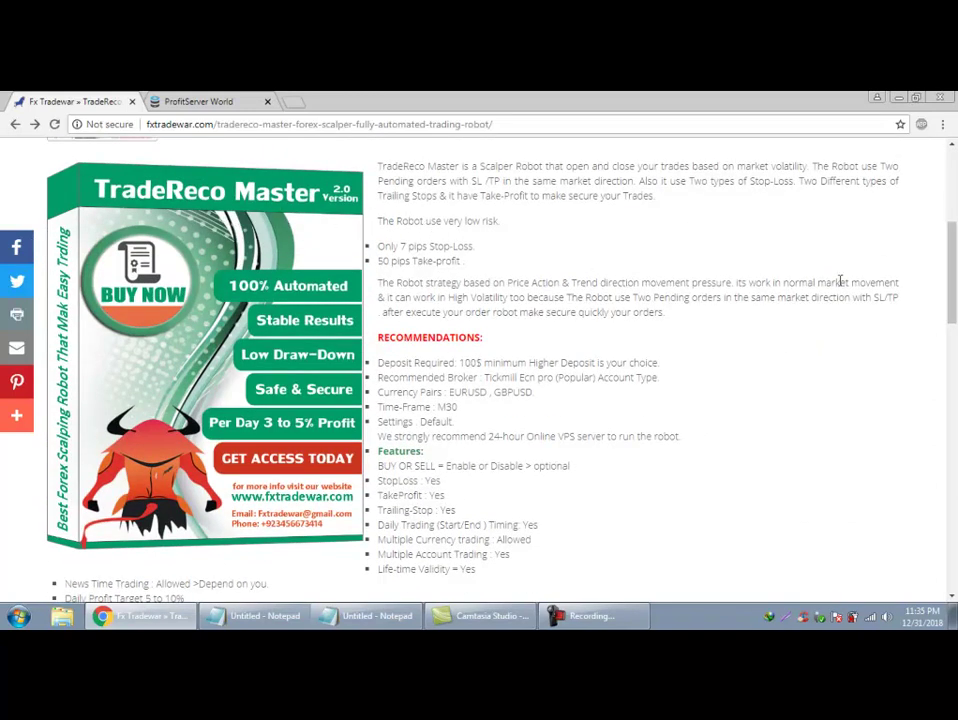
{"action": "mouse_move", "coordinate": [952, 245]}
{"action": "left_mouse_down"}
{"action": "mouse_move", "coordinate": [952, 328]}
{"action": "mouse_move", "coordinate": [950, 286]}
{"action": "left_mouse_up"}
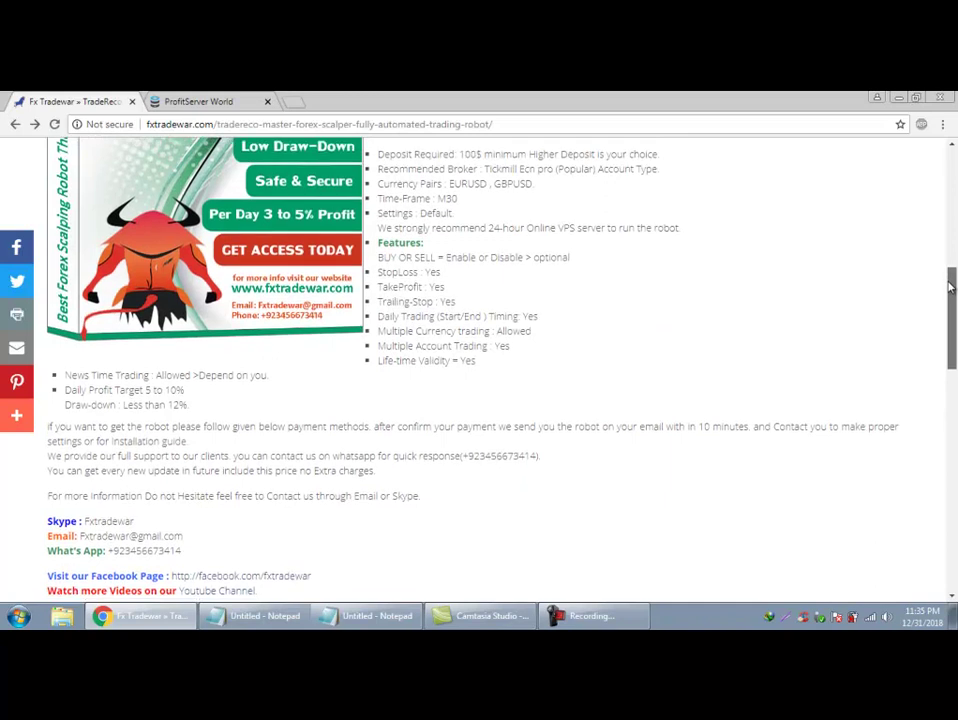
{"action": "left_click_drag", "start_coordinate": [950, 286], "coordinate": [951, 301]}
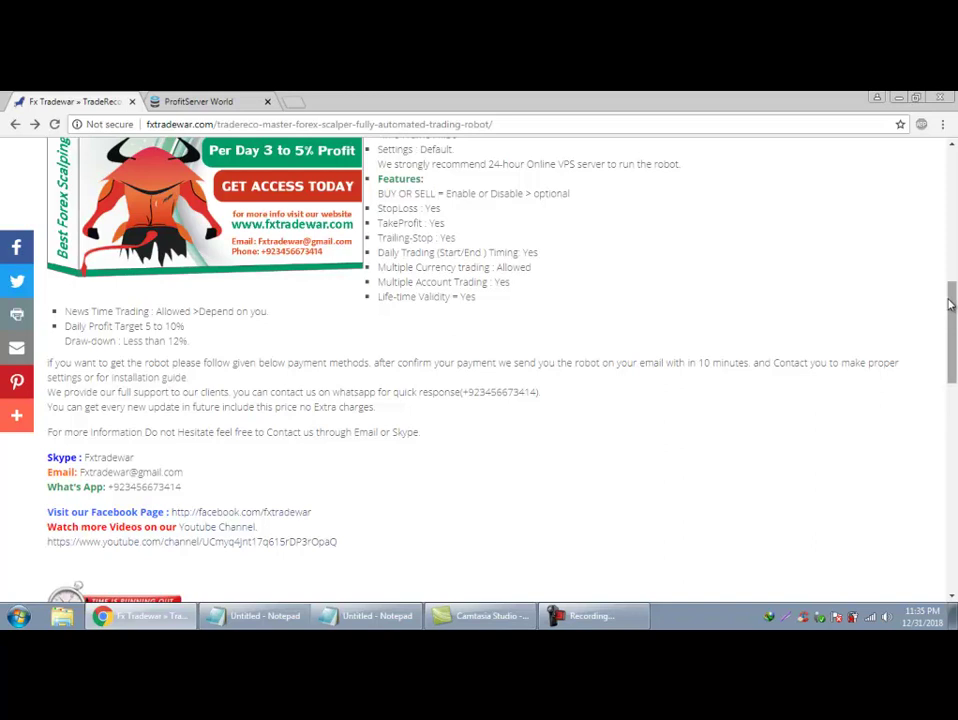
{"action": "scroll", "coordinate": [840, 227], "scroll_direction": "down", "scroll_amount": 3}
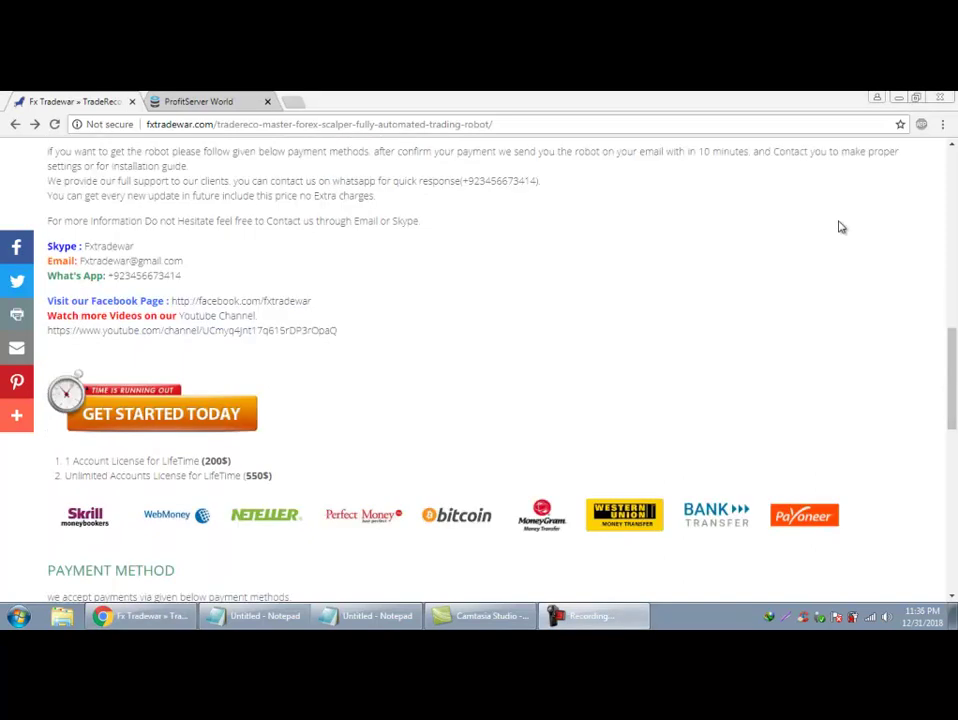